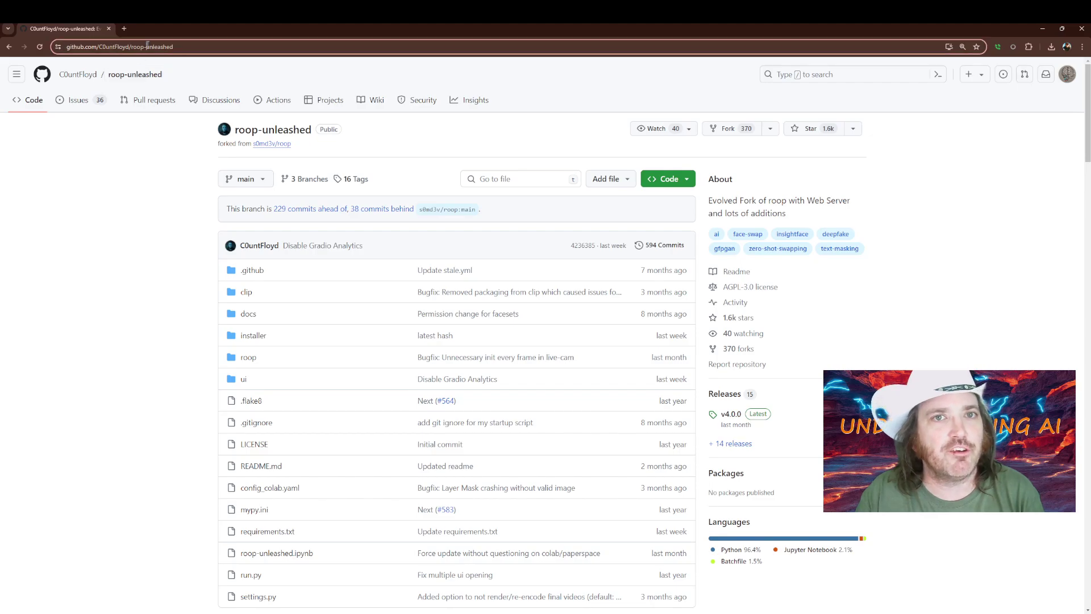
- Search the web for "roop git" and open the roop-unleashed GitHub repository from the results
{"action": "type", "text": "roop git"}
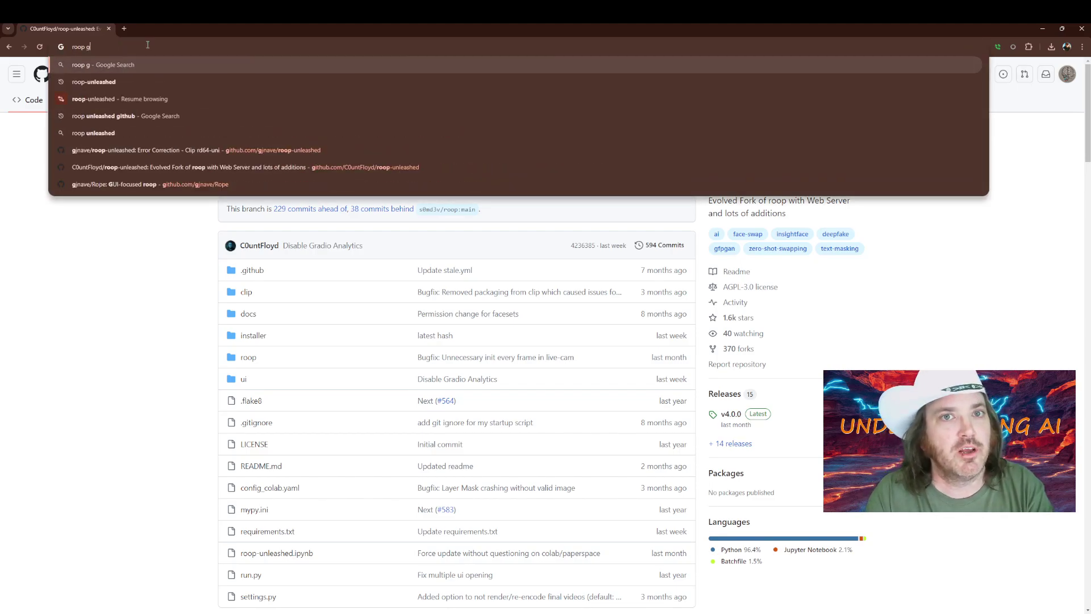
{"action": "key", "text": "Return"}
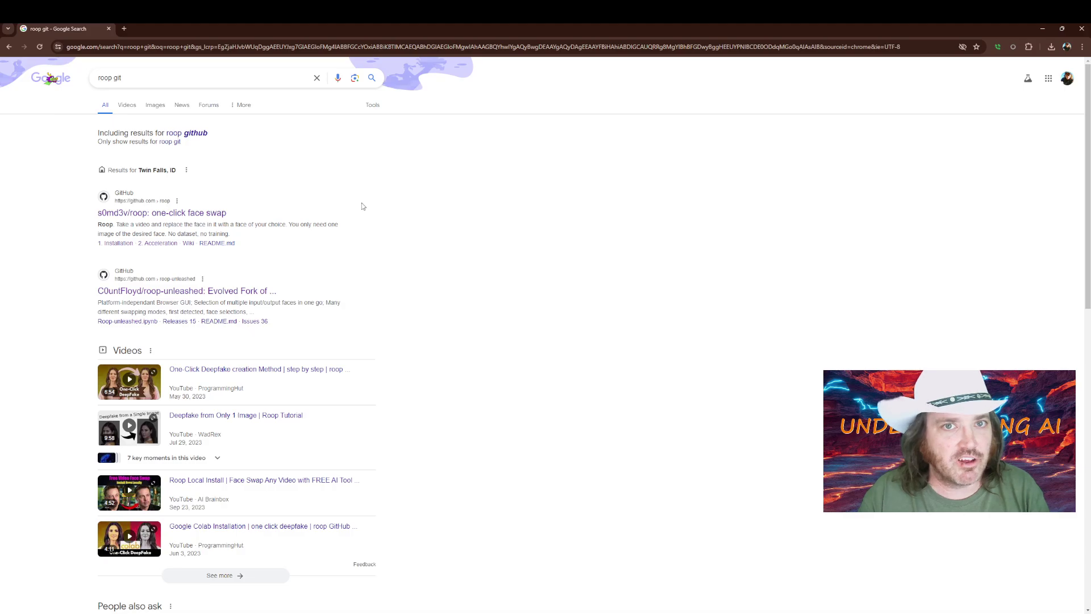
{"action": "scroll", "coordinate": [347, 228], "scroll_direction": "down", "scroll_amount": 2}
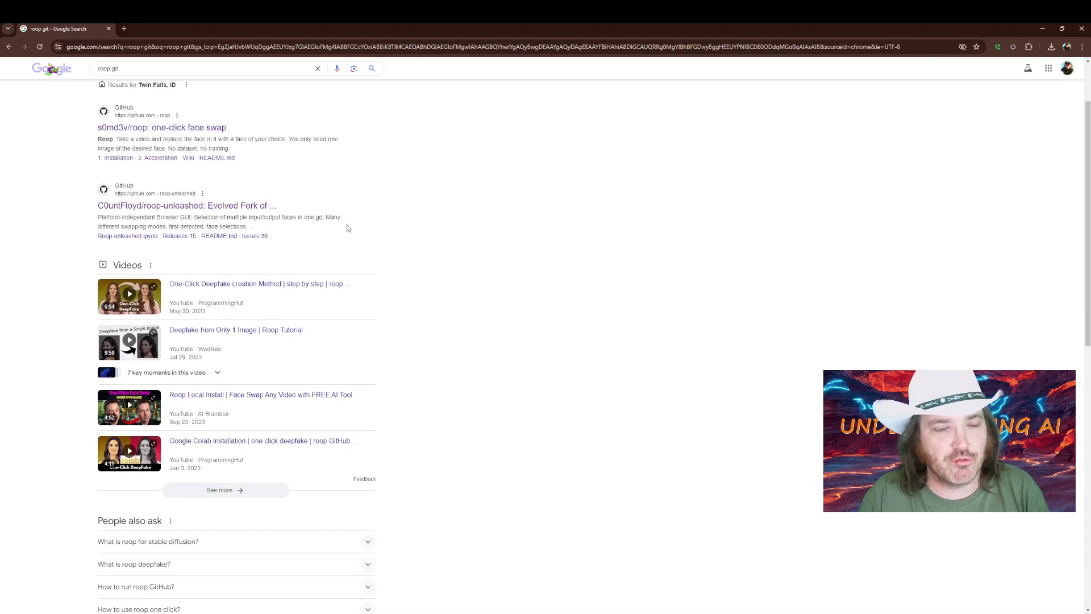
{"action": "left_click", "coordinate": [236, 206]}
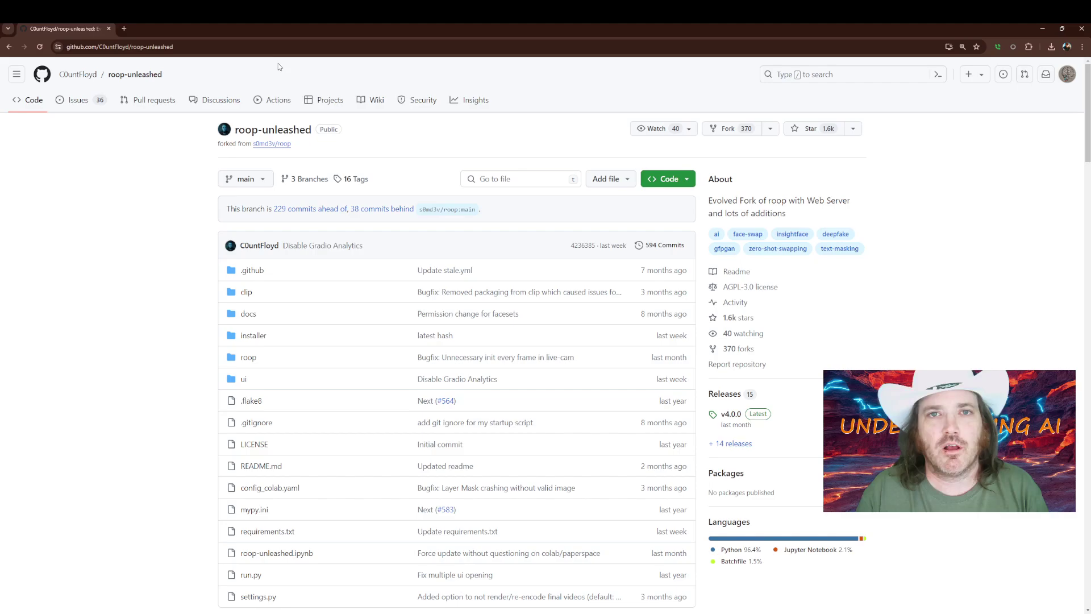
- Copy the HTTPS clone URL of the roop-unleashed repository
{"action": "left_click", "coordinate": [199, 44]}
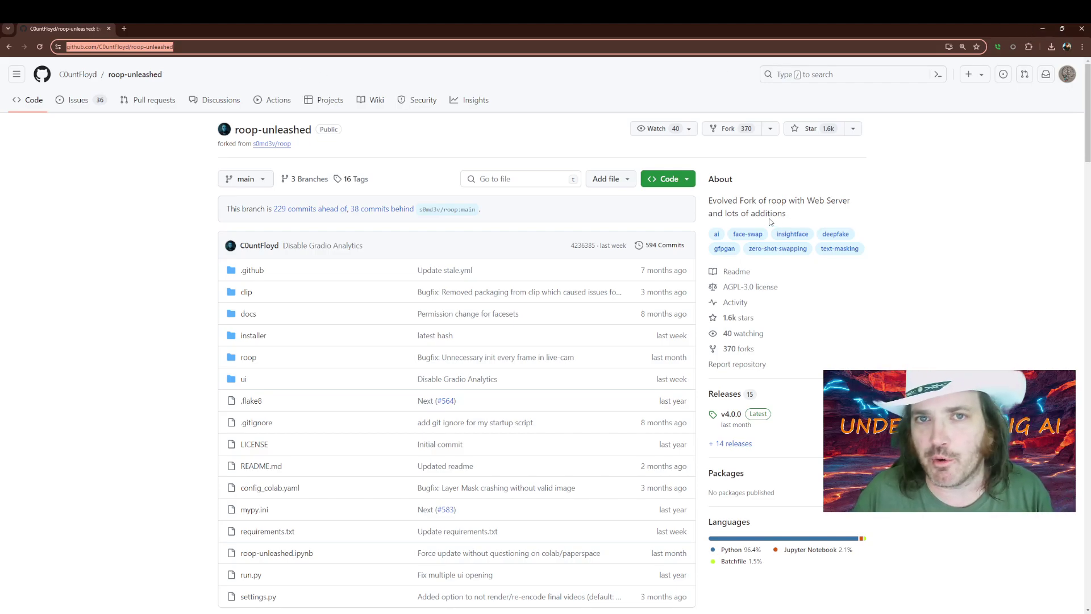
{"action": "left_click", "coordinate": [686, 179]}
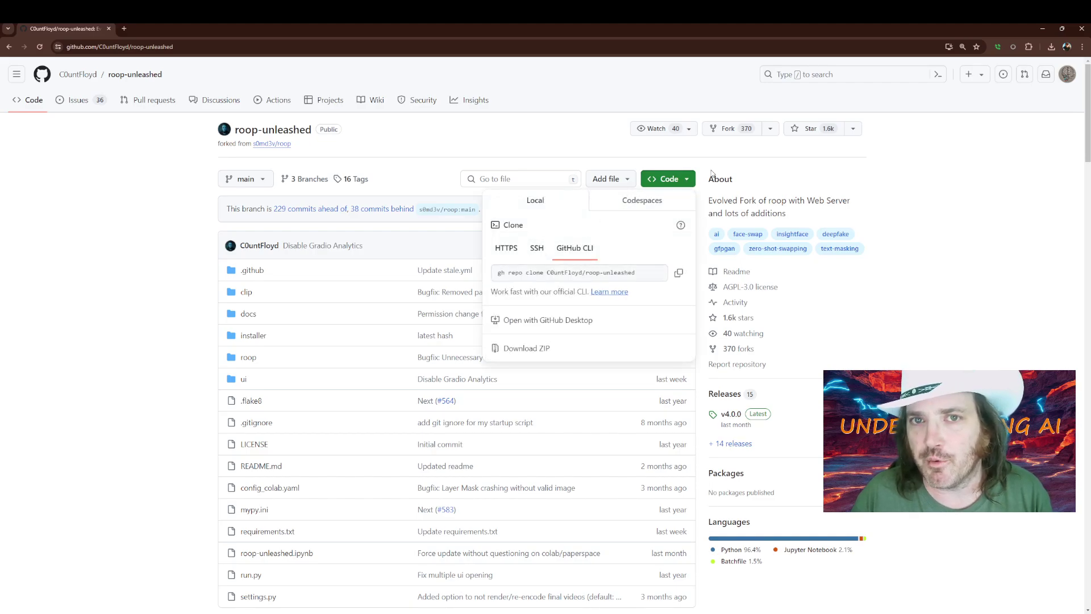
{"action": "left_click", "coordinate": [505, 250]}
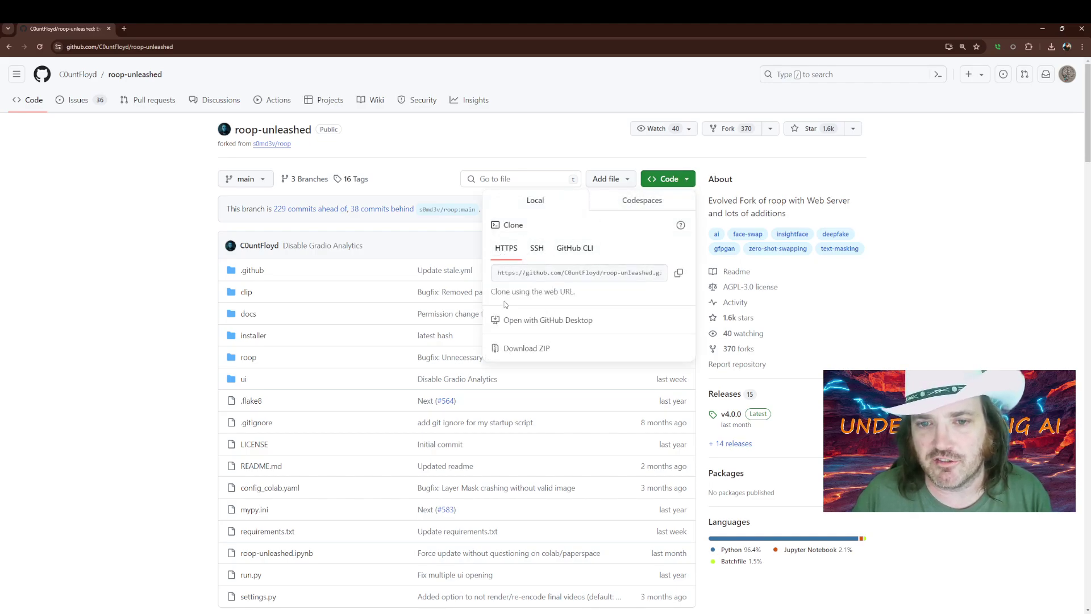
{"action": "left_click", "coordinate": [679, 275]}
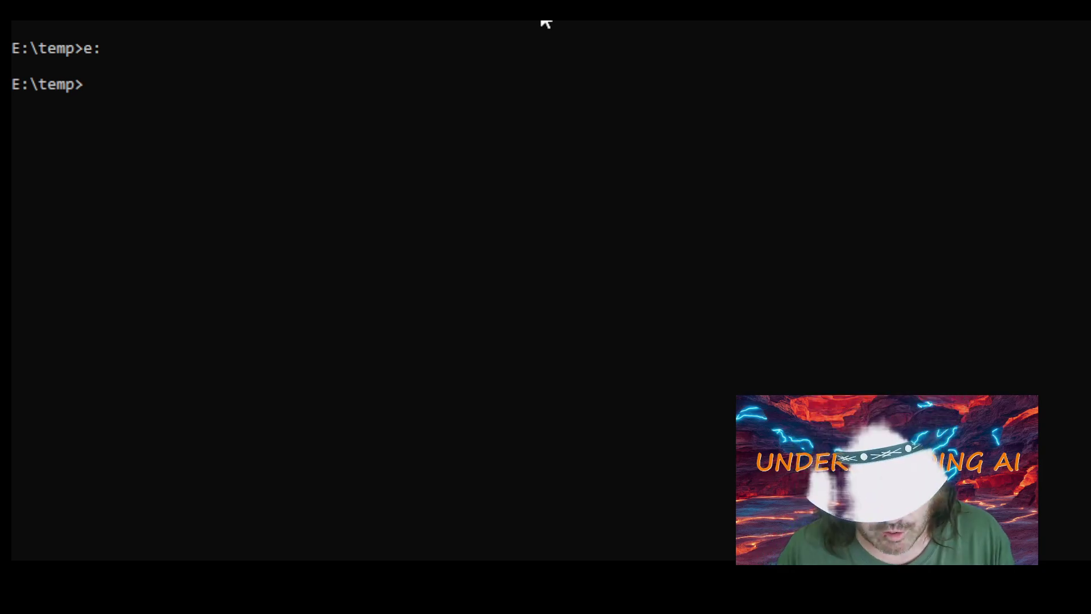
- In the Command Prompt, clone the roop-unleashed repository from its copied HTTPS URL into E:\temp with git clone
{"action": "key", "text": "ctrl+v"}
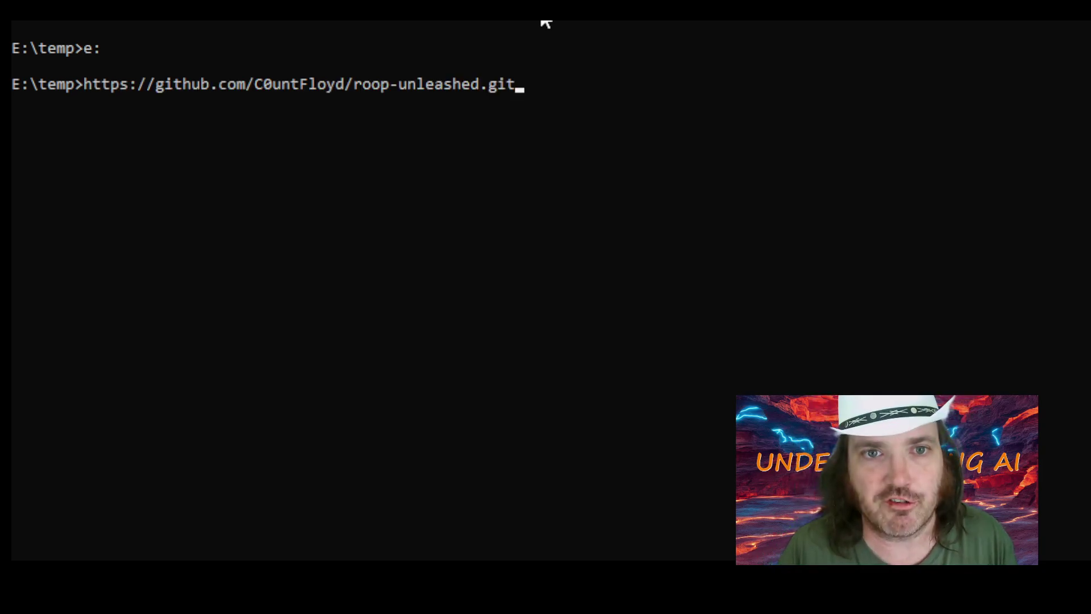
{"action": "key", "text": "Escape"}
{"action": "type", "text": "git clone"}
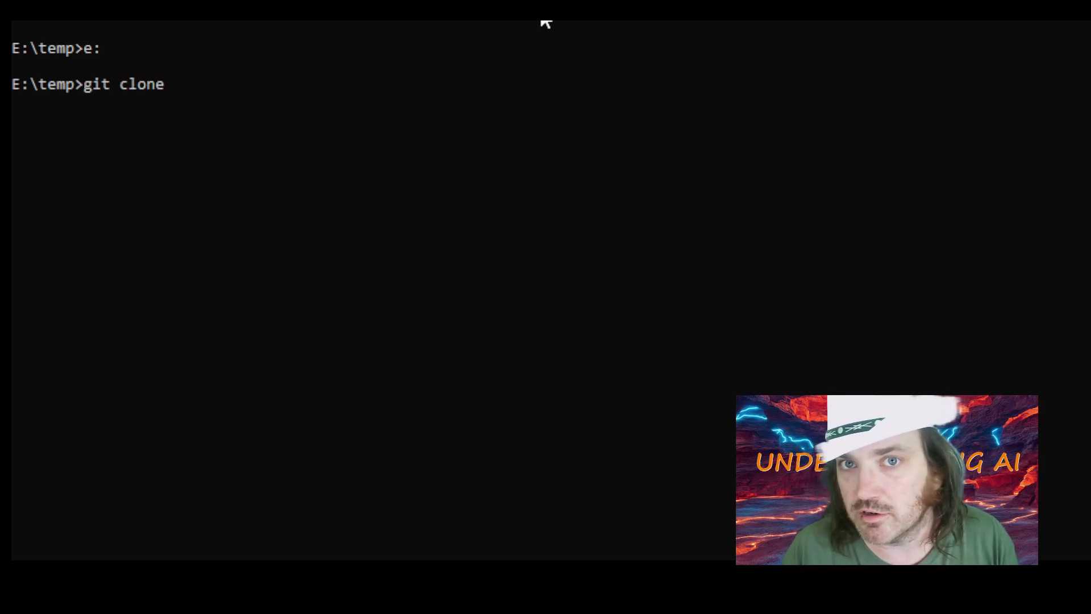
{"action": "key", "text": "ctrl+v"}
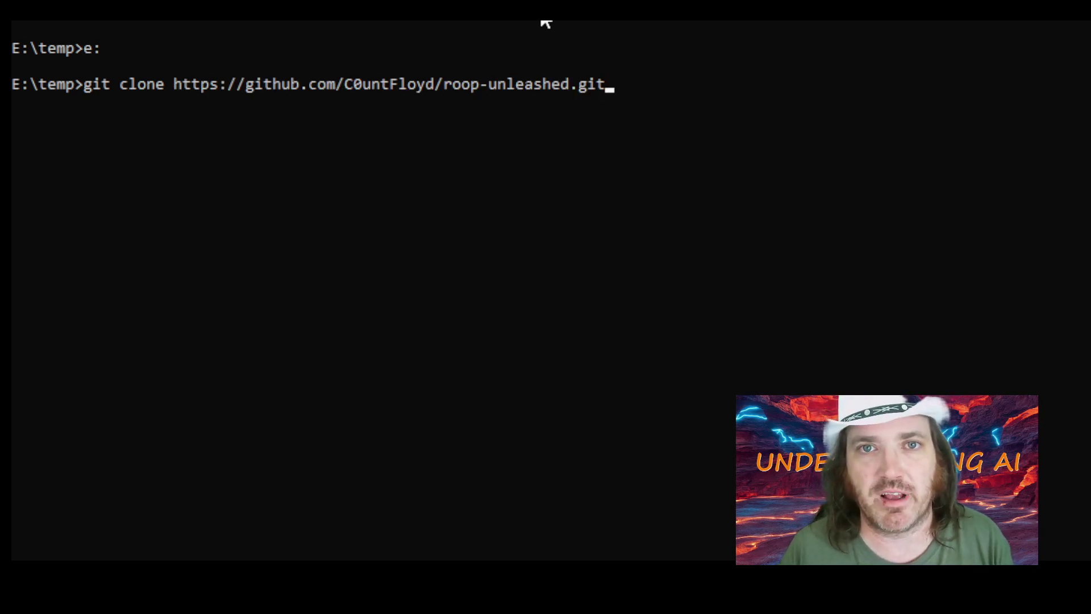
{"action": "key", "text": "Return"}
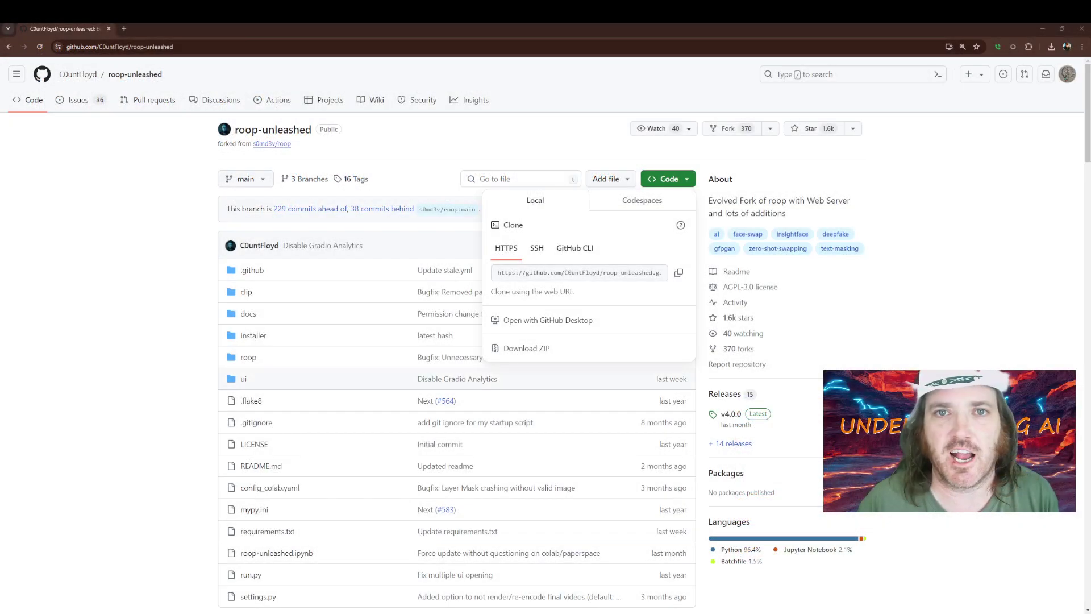
- On the repository's GitHub page, find the README's Installation section and follow its wiki link to the wiki's Installation page
{"action": "left_click", "coordinate": [108, 372]}
{"action": "scroll", "coordinate": [113, 372], "scroll_direction": "down", "scroll_amount": 20}
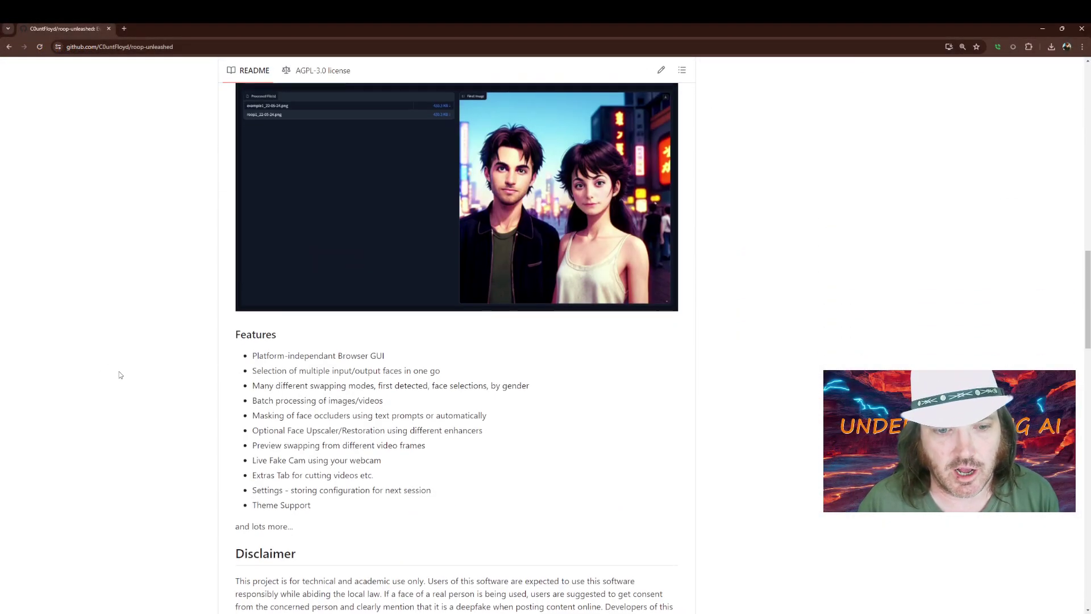
{"action": "scroll", "coordinate": [120, 375], "scroll_direction": "down", "scroll_amount": 20}
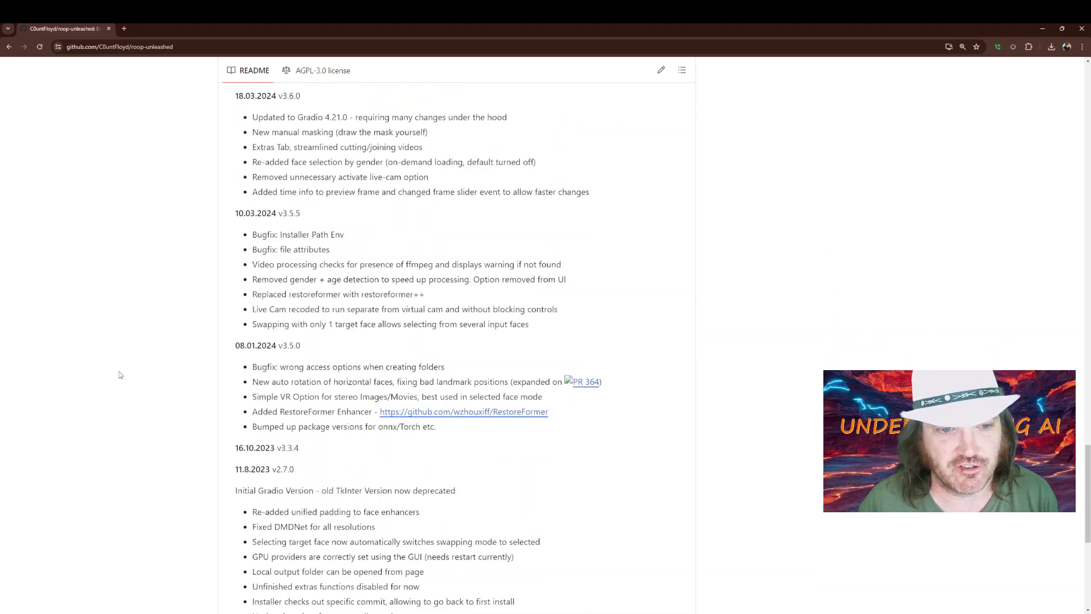
{"action": "scroll", "coordinate": [120, 375], "scroll_direction": "down", "scroll_amount": 3}
{"action": "scroll", "coordinate": [120, 371], "scroll_direction": "up", "scroll_amount": 15}
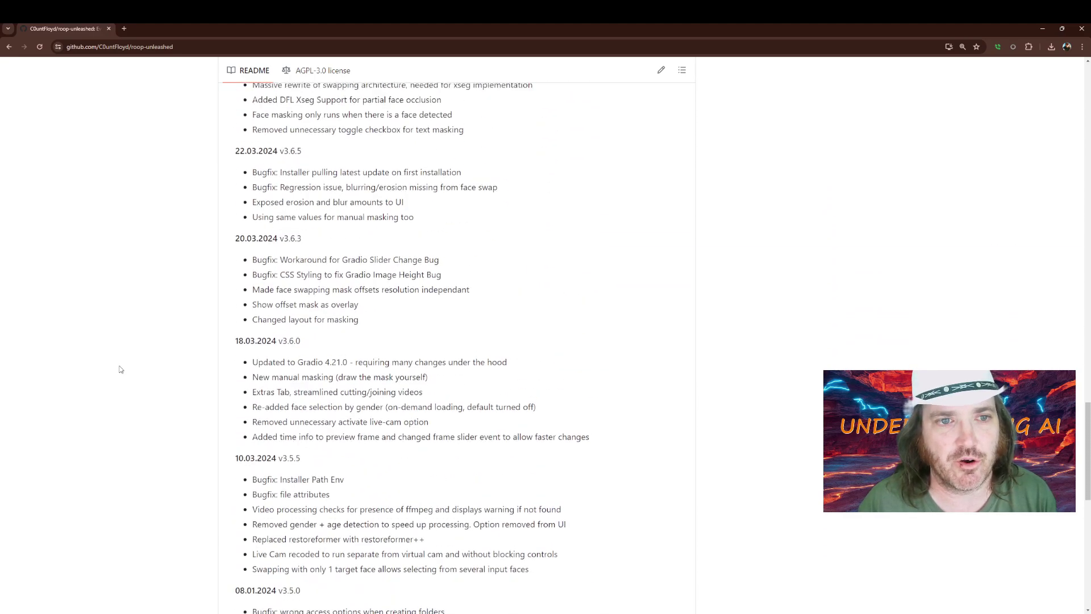
{"action": "scroll", "coordinate": [120, 369], "scroll_direction": "up", "scroll_amount": 1}
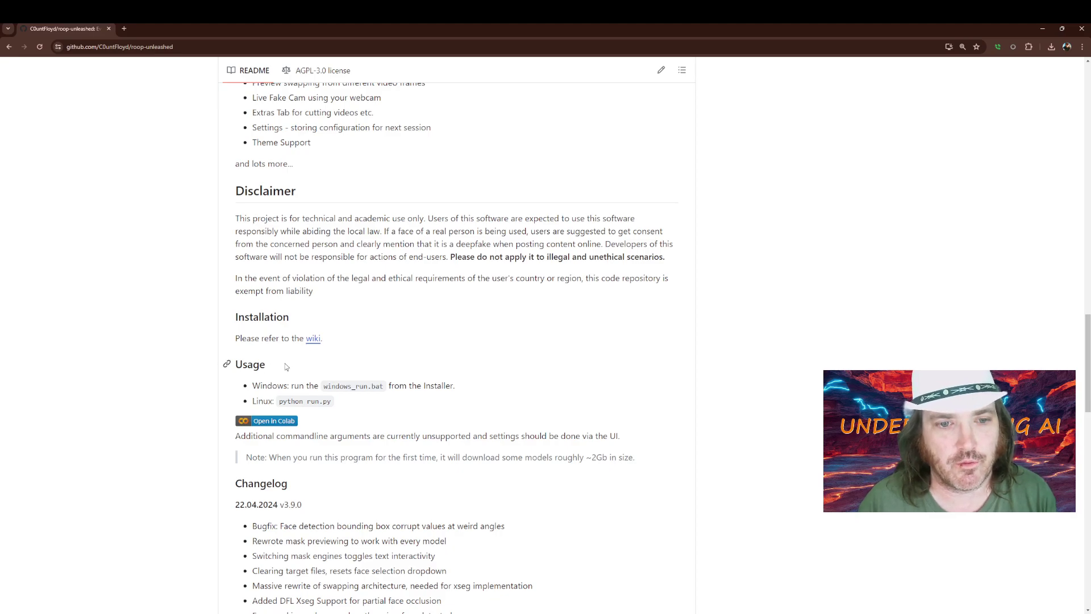
{"action": "left_click", "coordinate": [313, 339]}
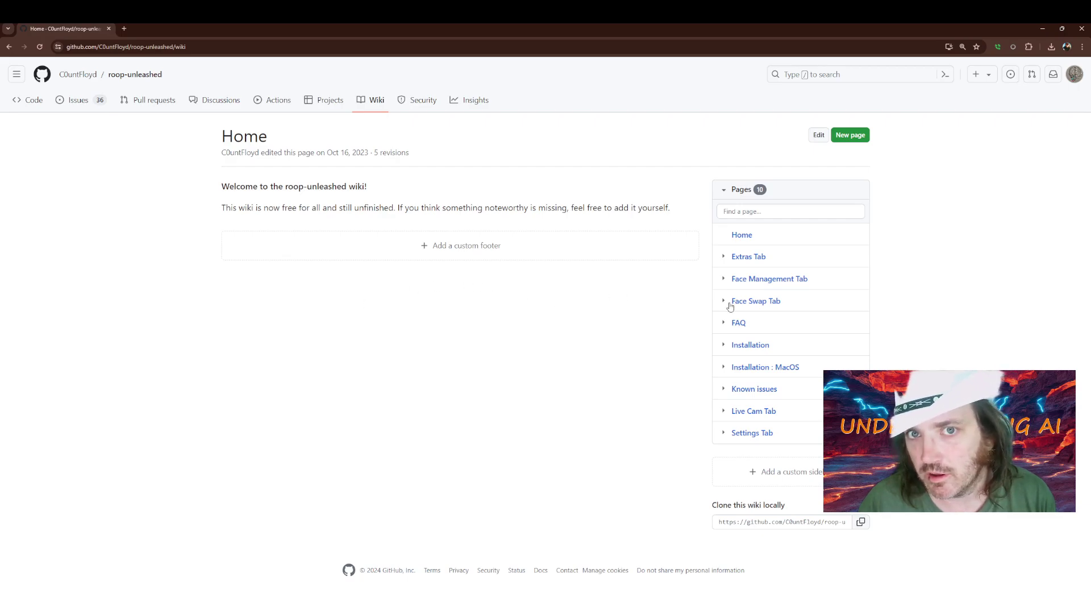
{"action": "left_click", "coordinate": [746, 346]}
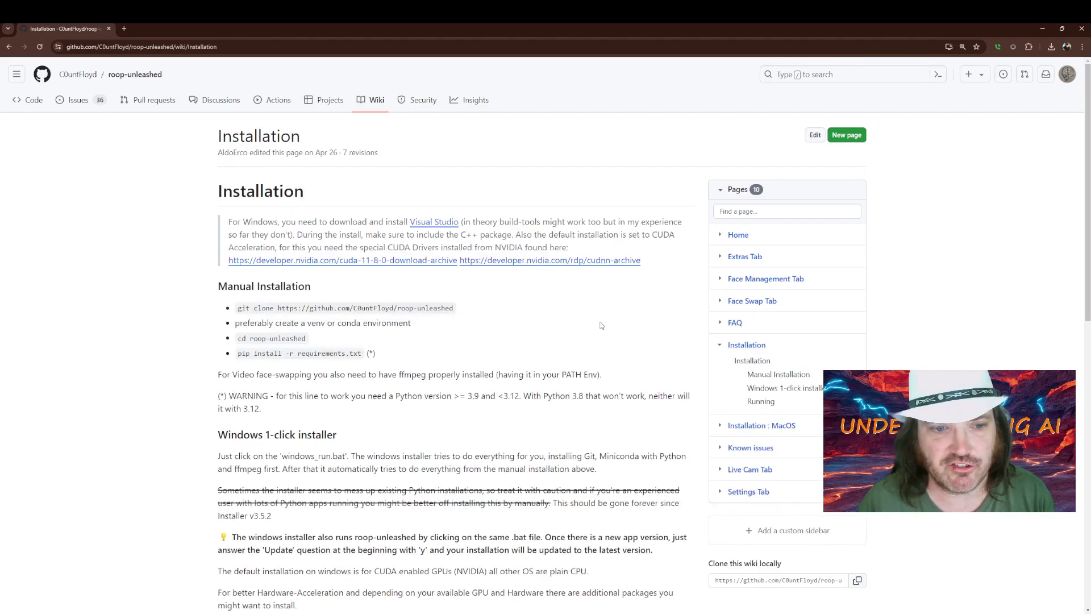
- Examine the installation instructions, including manual installation, the CUDA (Nvidia) requirements, the other hardware acceleration options and the Running section
{"action": "scroll", "coordinate": [485, 346], "scroll_direction": "down", "scroll_amount": 4}
{"action": "scroll", "coordinate": [486, 347], "scroll_direction": "up", "scroll_amount": 3}
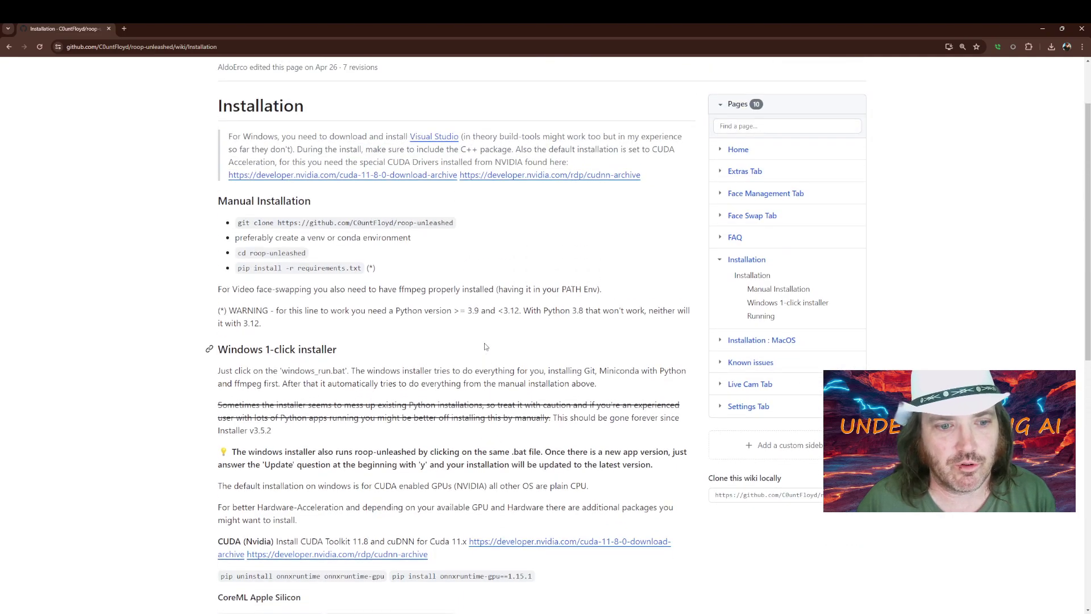
{"action": "scroll", "coordinate": [486, 347], "scroll_direction": "down", "scroll_amount": 5}
{"action": "scroll", "coordinate": [486, 346], "scroll_direction": "down", "scroll_amount": 4}
{"action": "scroll", "coordinate": [485, 347], "scroll_direction": "up", "scroll_amount": 1}
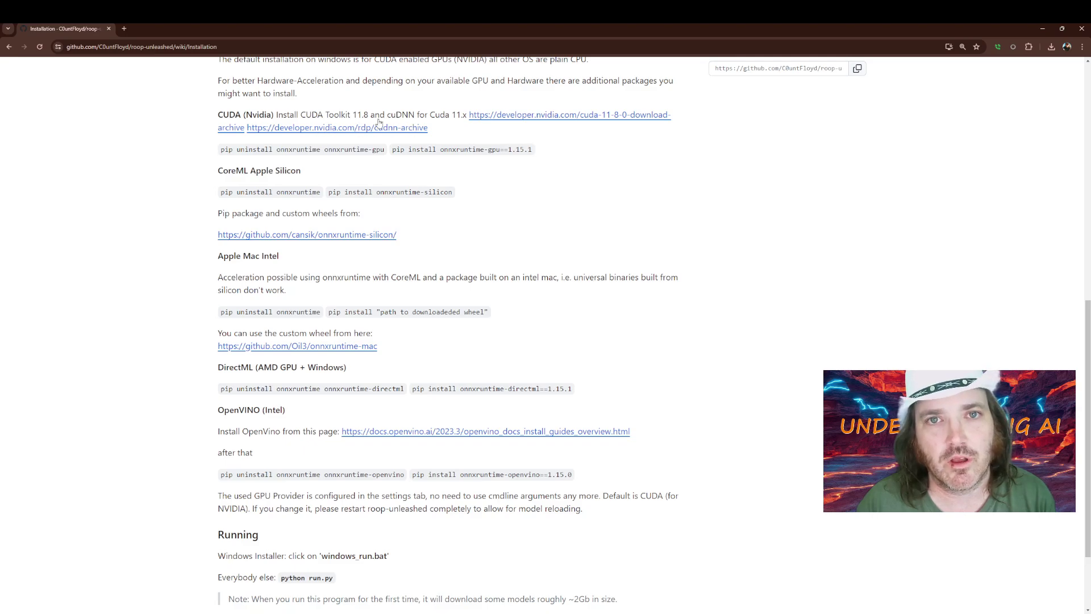
{"action": "left_click_drag", "start_coordinate": [217, 114], "coordinate": [473, 122]}
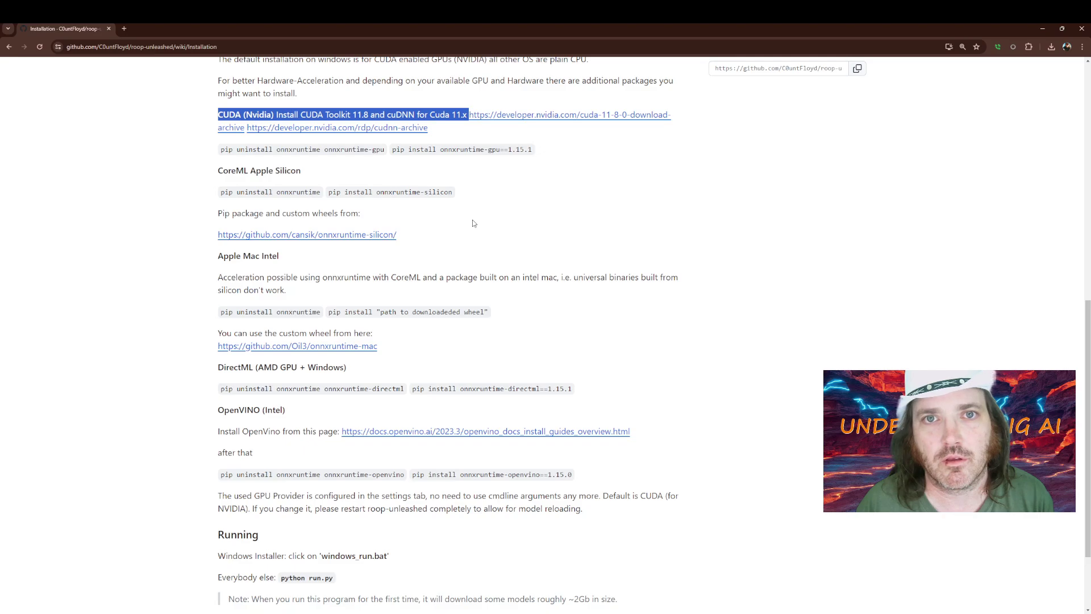
{"action": "scroll", "coordinate": [474, 223], "scroll_direction": "down", "scroll_amount": 2}
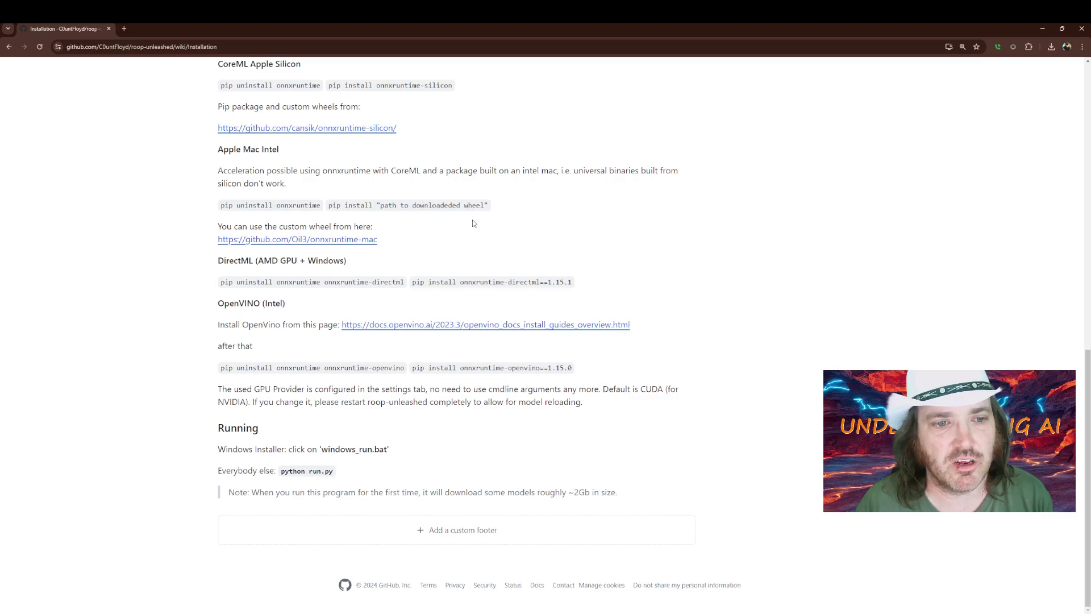
{"action": "scroll", "coordinate": [473, 223], "scroll_direction": "up", "scroll_amount": 15}
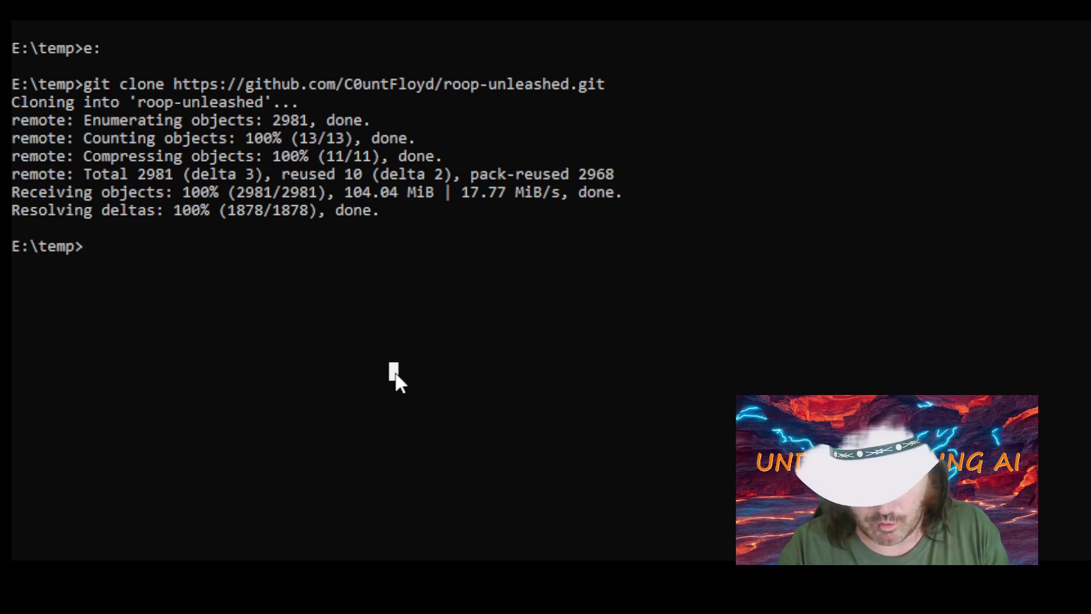
- In the Command Prompt, create a conda environment named roop2 with python==3.10.11, accepting the package installation, and activate it
{"action": "type", "text": "conda create "}
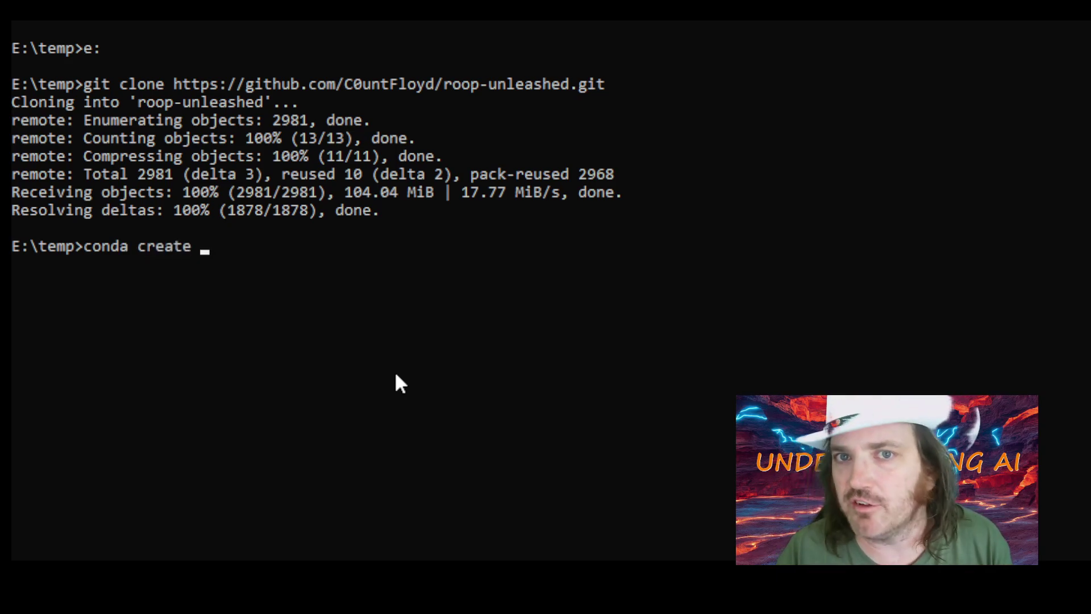
{"action": "type", "text": "--name "}
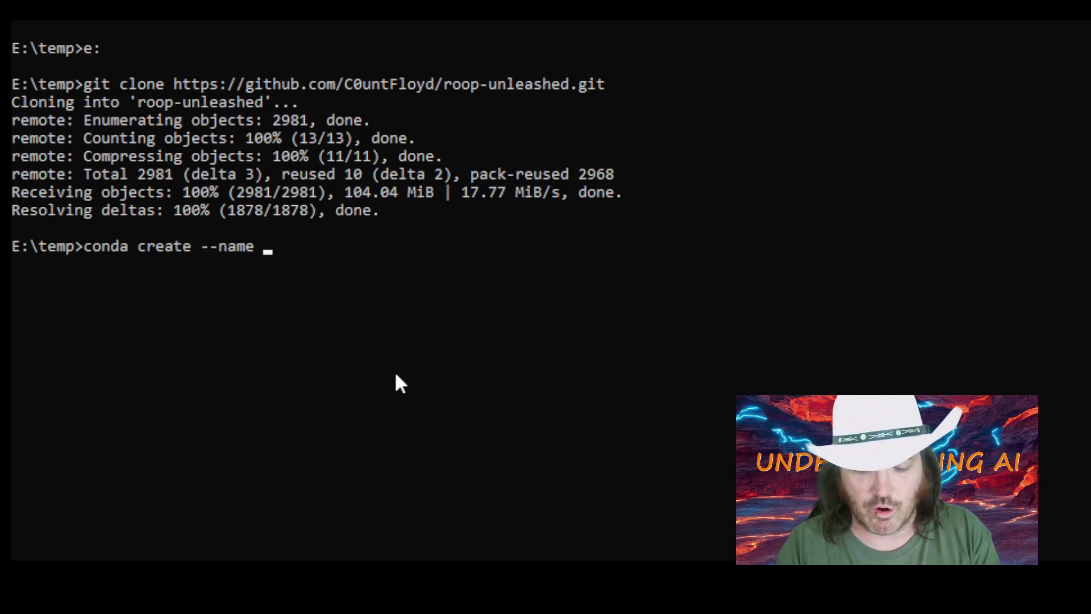
{"action": "type", "text": "roop"}
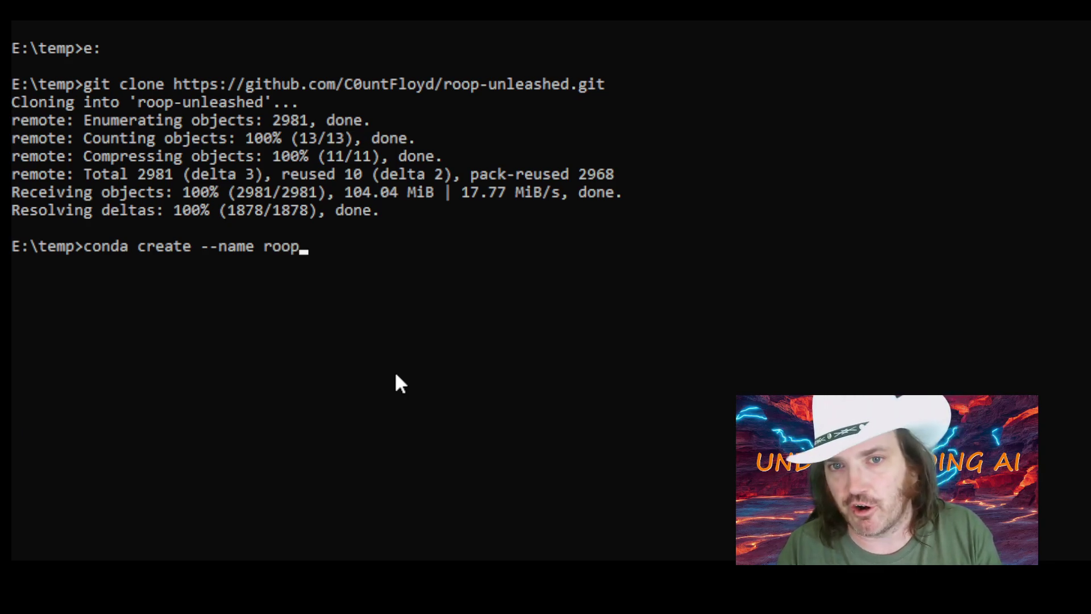
{"action": "type", "text": "2"}
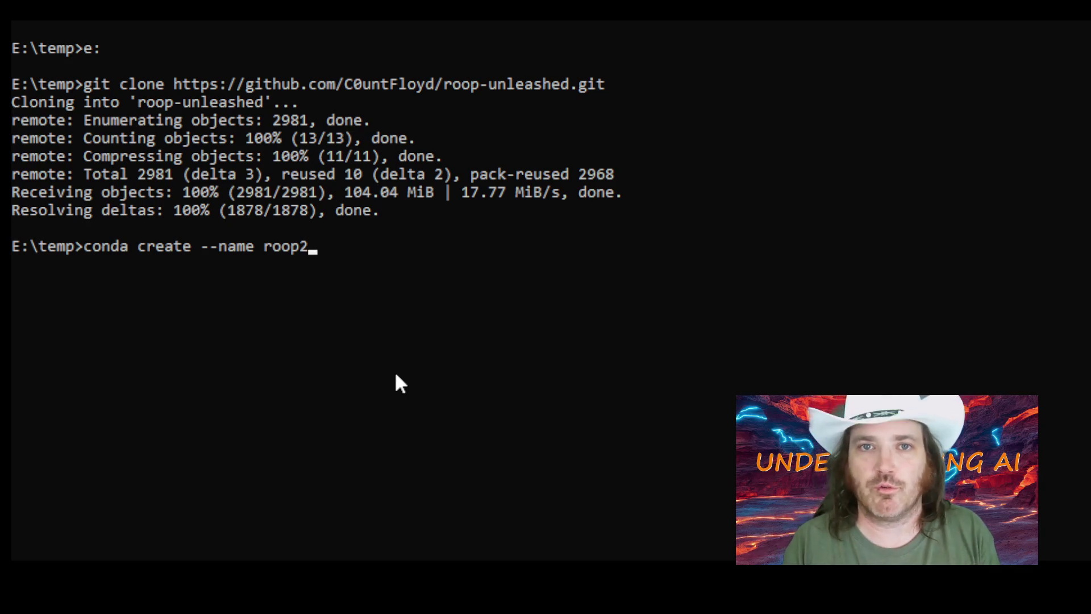
{"action": "type", "text": " py"}
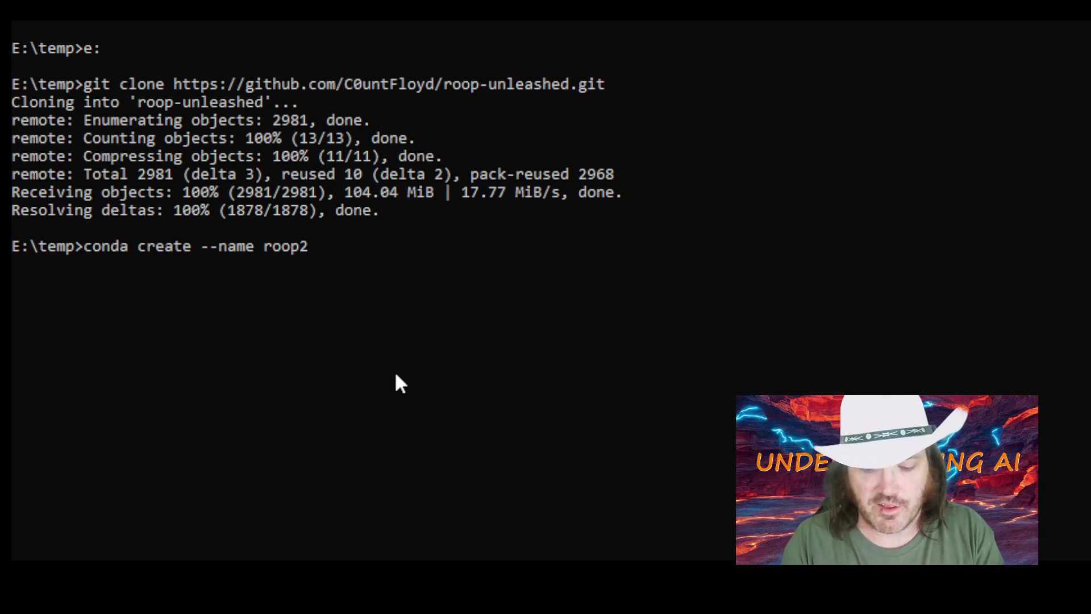
{"action": "type", "text": "thon=="}
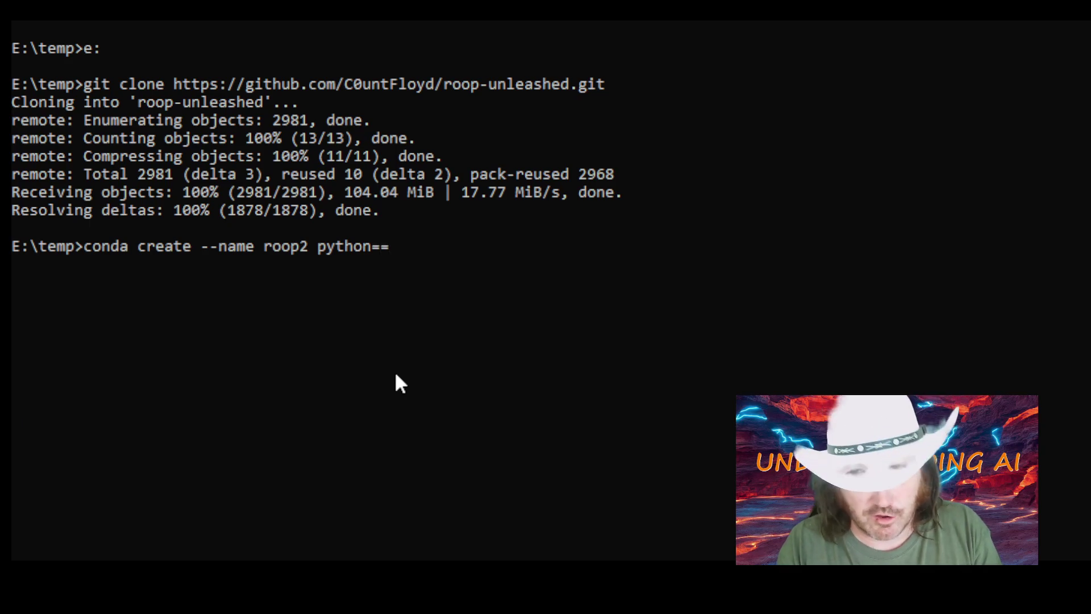
{"action": "type", "text": "3.10"}
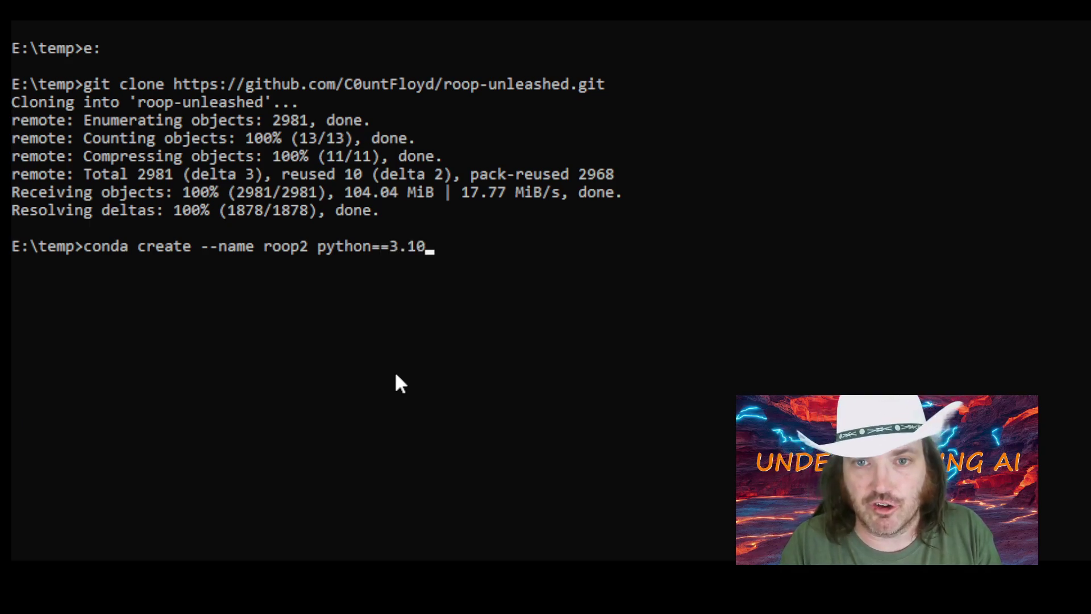
{"action": "type", "text": ".11"}
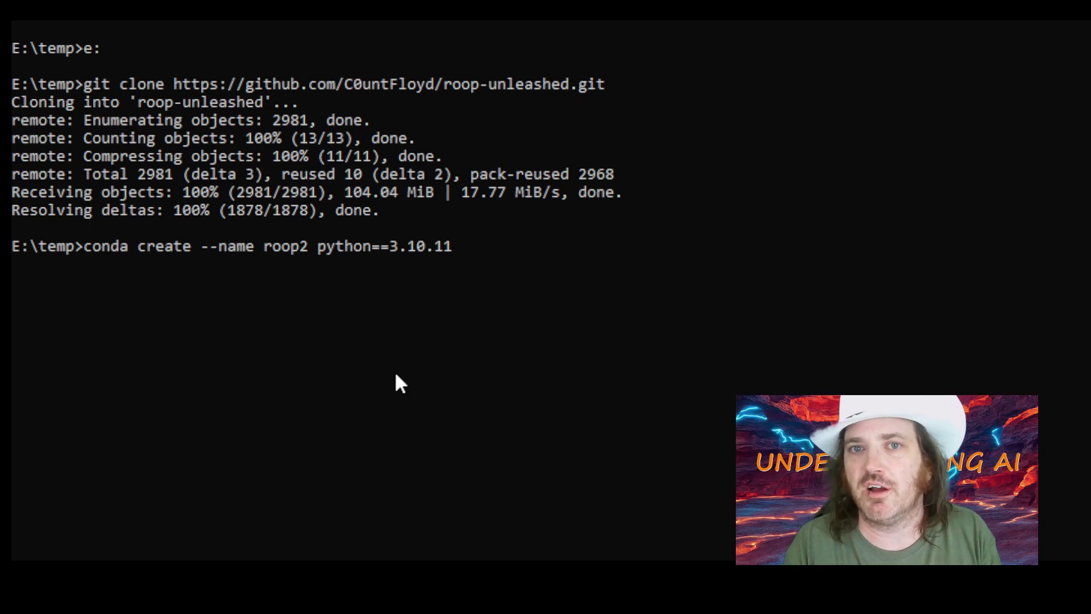
{"action": "key", "text": "Return"}
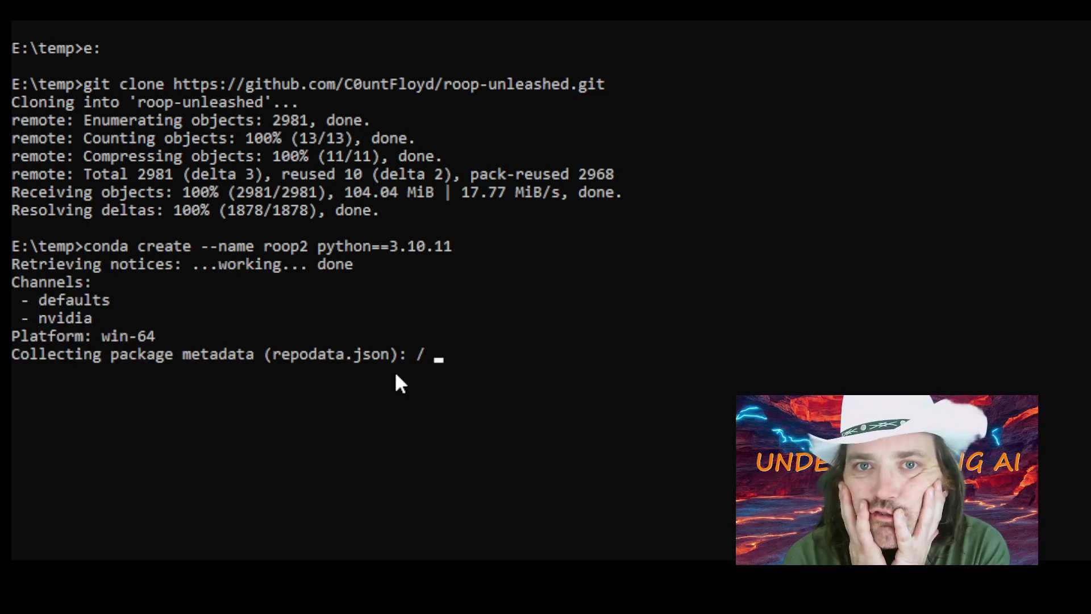
{"action": "type", "text": "y"}
{"action": "key", "text": "Return"}
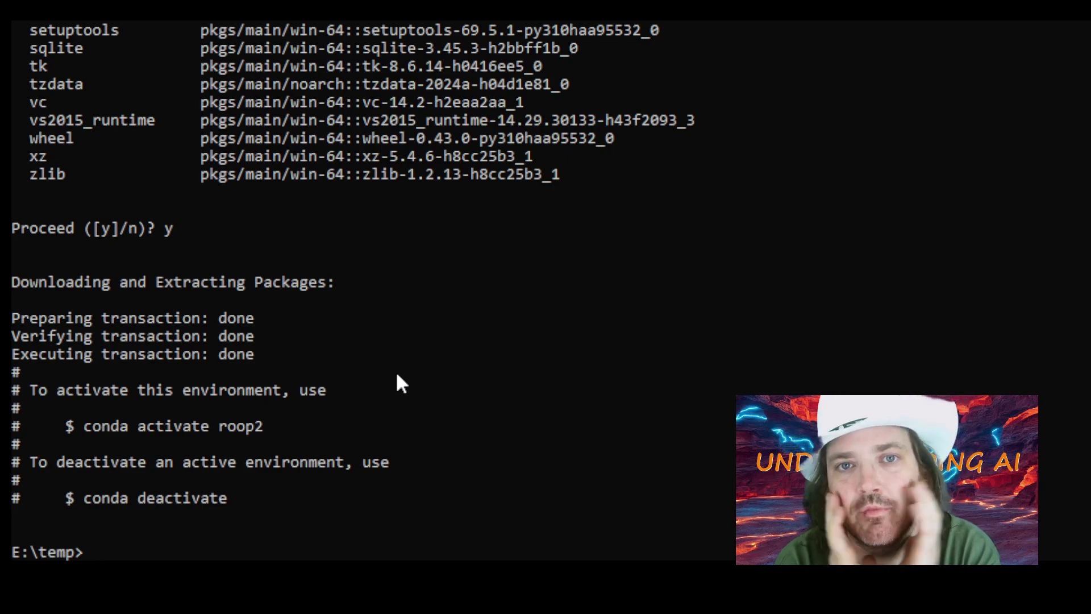
{"action": "type", "text": "activate roop2"}
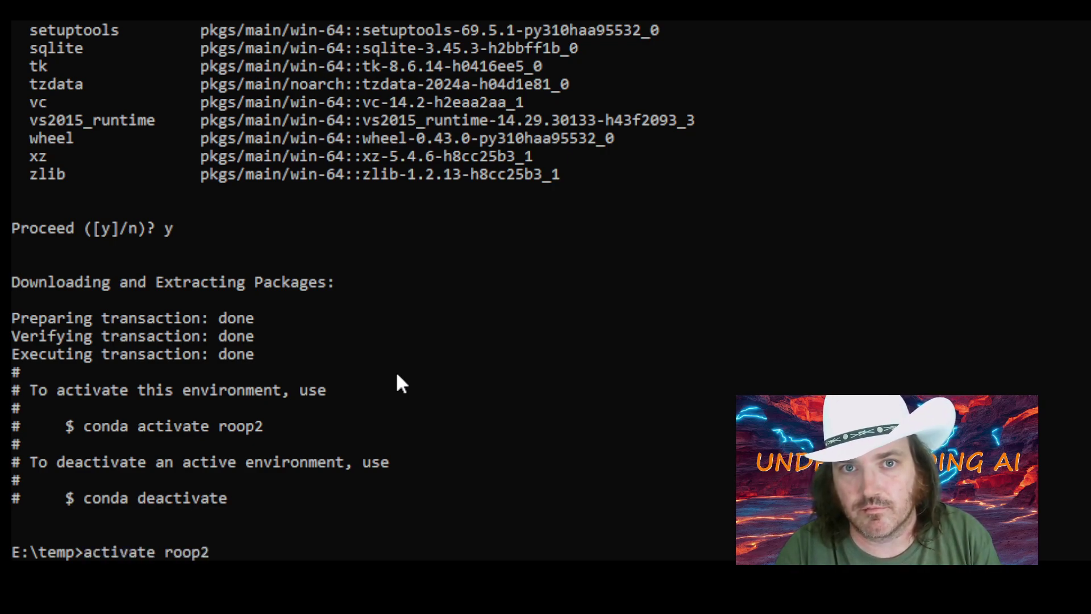
{"action": "key", "text": "Return"}
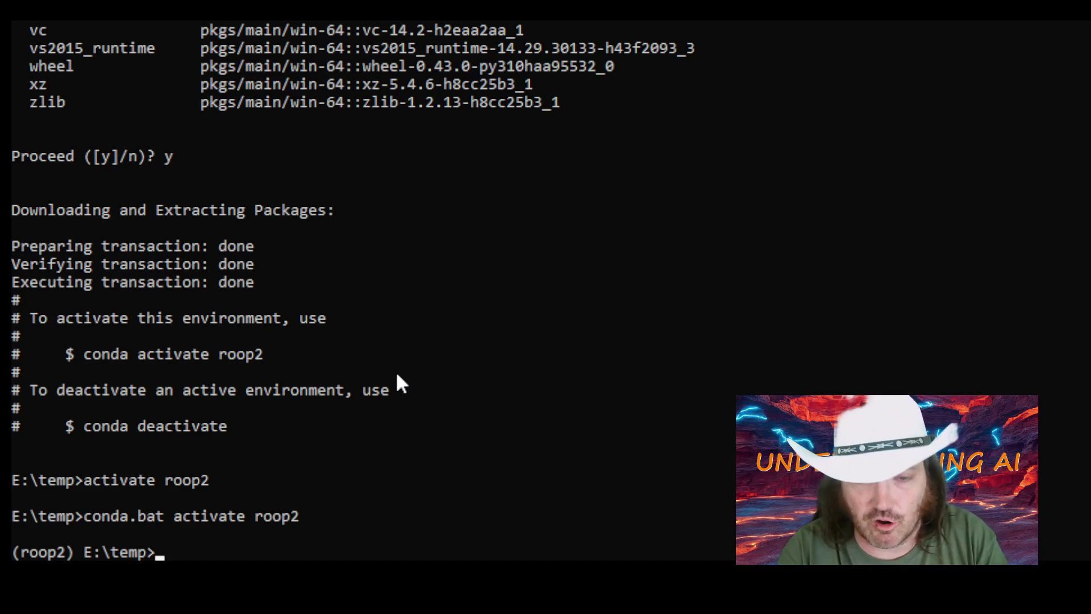
- In the Command Prompt, change into the cloned roop-unleashed directory
{"action": "type", "text": "cd roop-unbl;"}
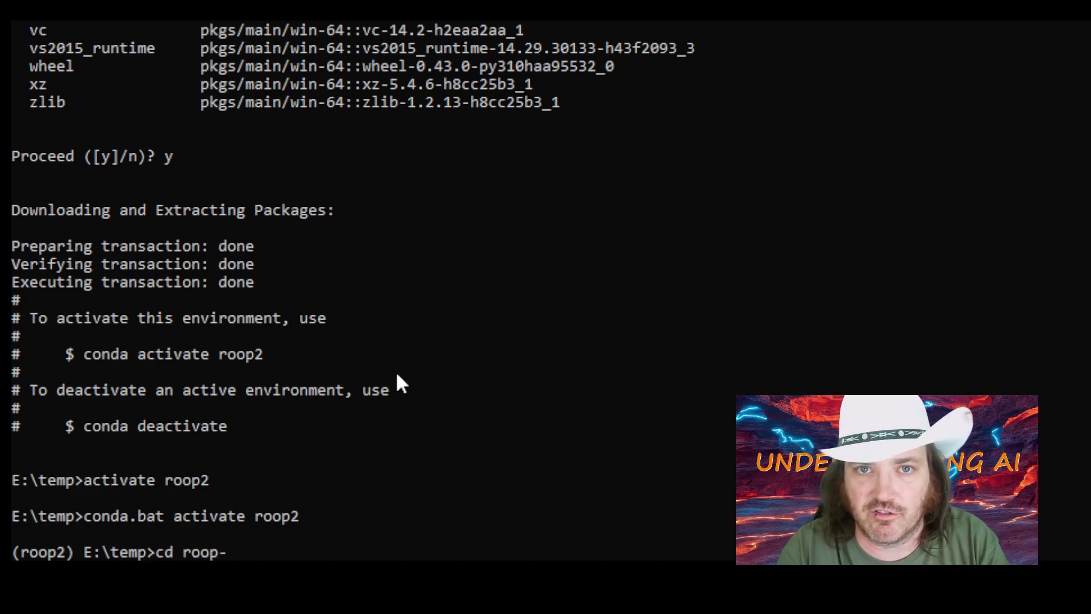
{"action": "key", "text": "BackSpace"}
{"action": "key", "text": "BackSpace"}
{"action": "key", "text": "BackSpace"}
{"action": "type", "text": "leashed"}
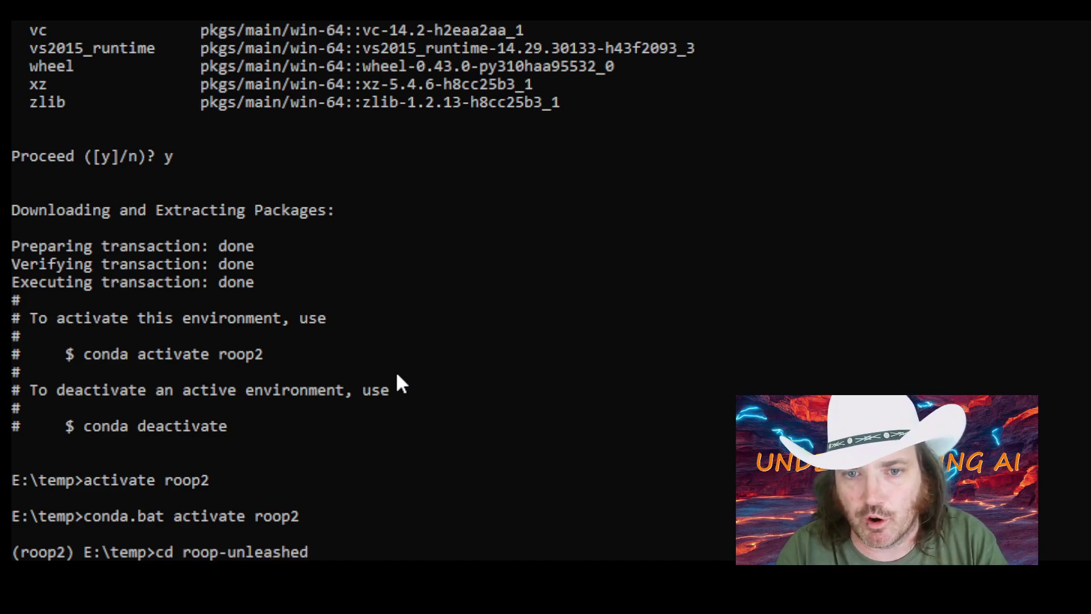
{"action": "key", "text": "Return"}
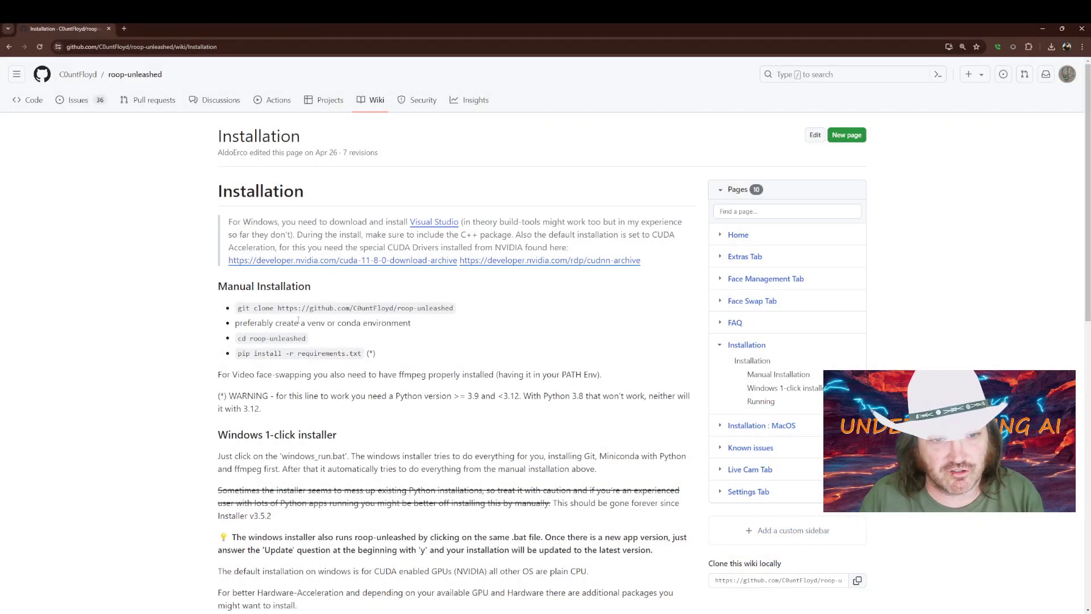
- Copy the "pip install -r requirements.txt (*)" line from the wiki's Manual Installation list and try running it in the Command Prompt
{"action": "left_click_drag", "start_coordinate": [379, 357], "coordinate": [234, 355]}
{"action": "key", "text": "ctrl+c"}
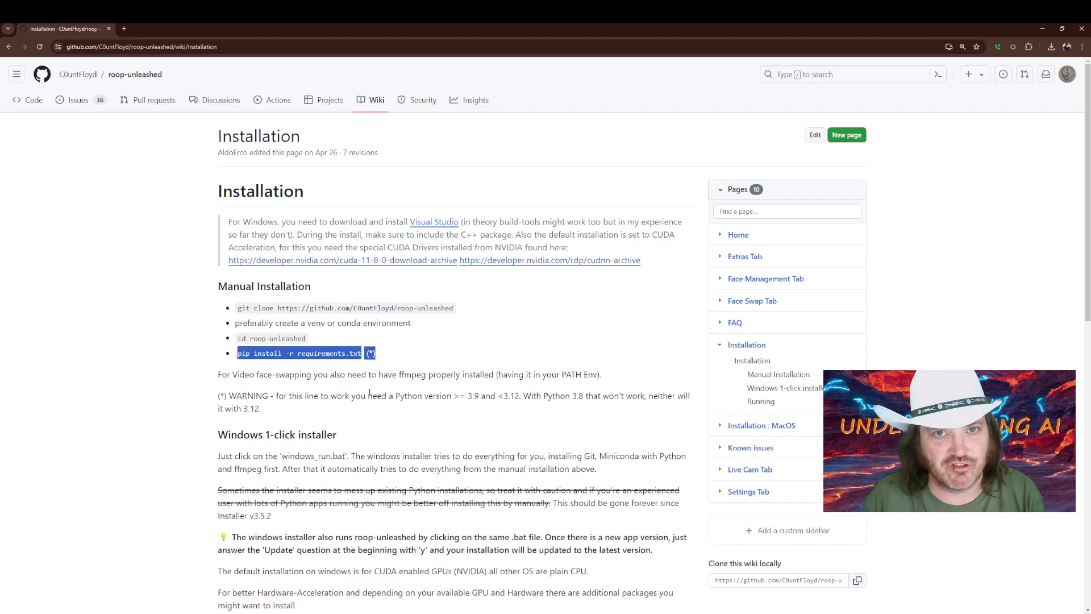
{"action": "scroll", "coordinate": [369, 392], "scroll_direction": "down", "scroll_amount": 2}
{"action": "scroll", "coordinate": [370, 395], "scroll_direction": "down", "scroll_amount": 5}
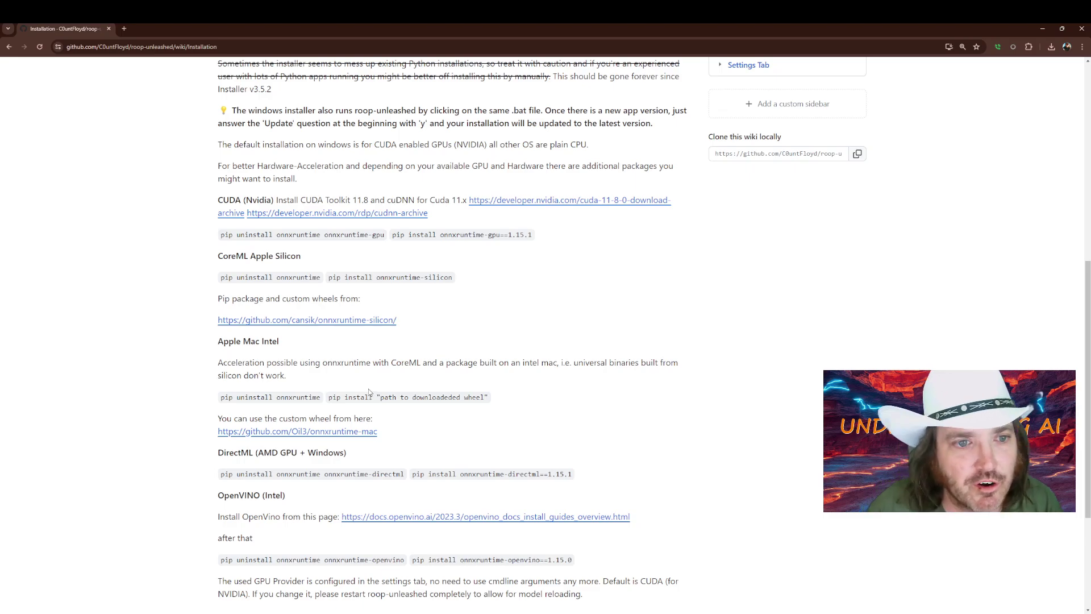
{"action": "scroll", "coordinate": [369, 395], "scroll_direction": "up", "scroll_amount": 2}
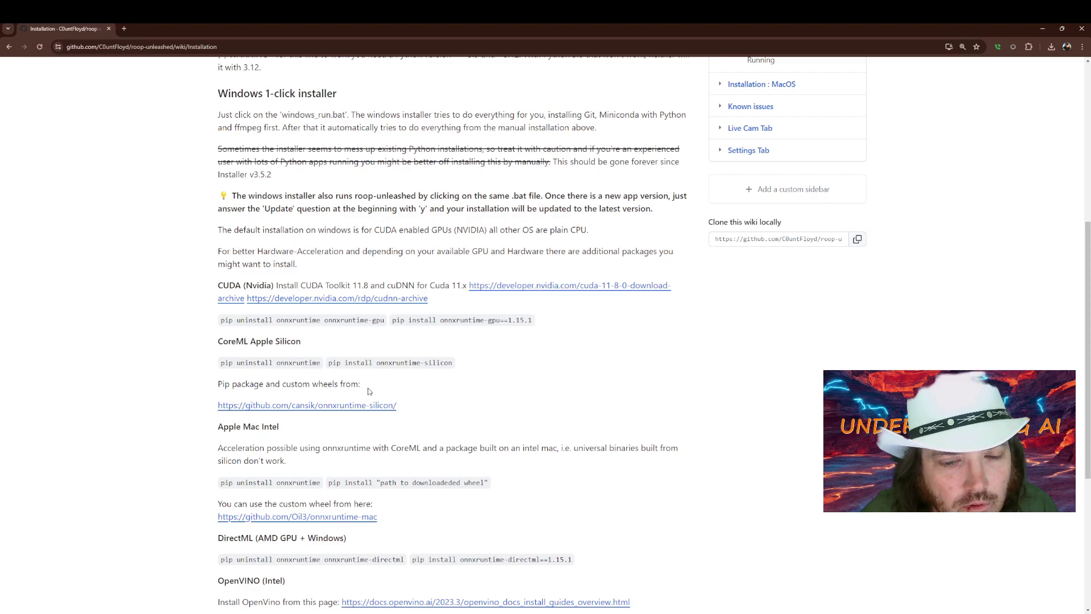
{"action": "scroll", "coordinate": [368, 391], "scroll_direction": "down", "scroll_amount": 2}
{"action": "scroll", "coordinate": [294, 450], "scroll_direction": "up", "scroll_amount": 2}
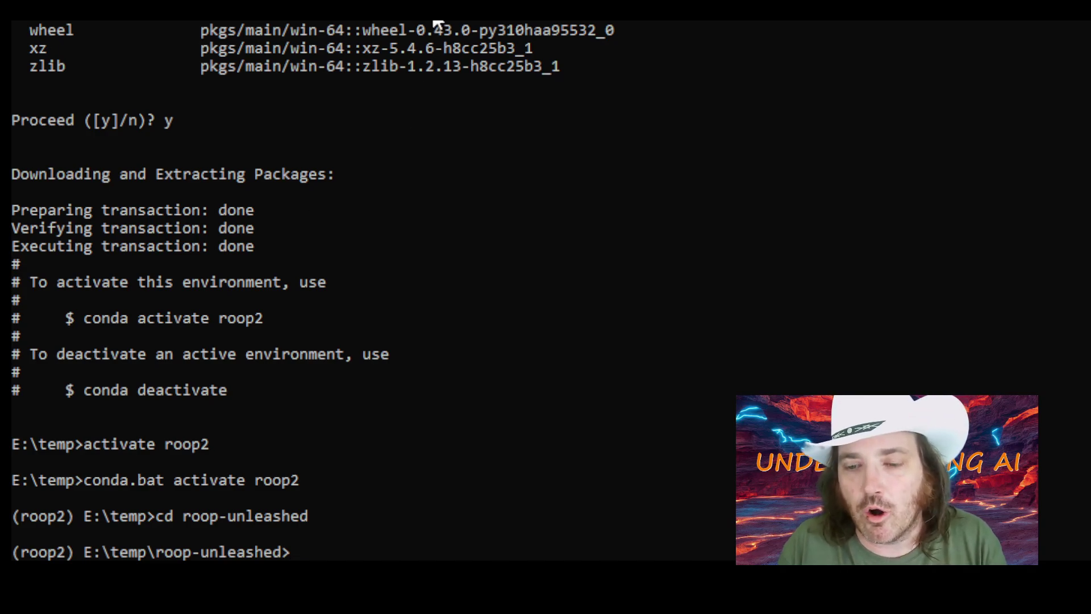
{"action": "key", "text": "ctrl+v"}
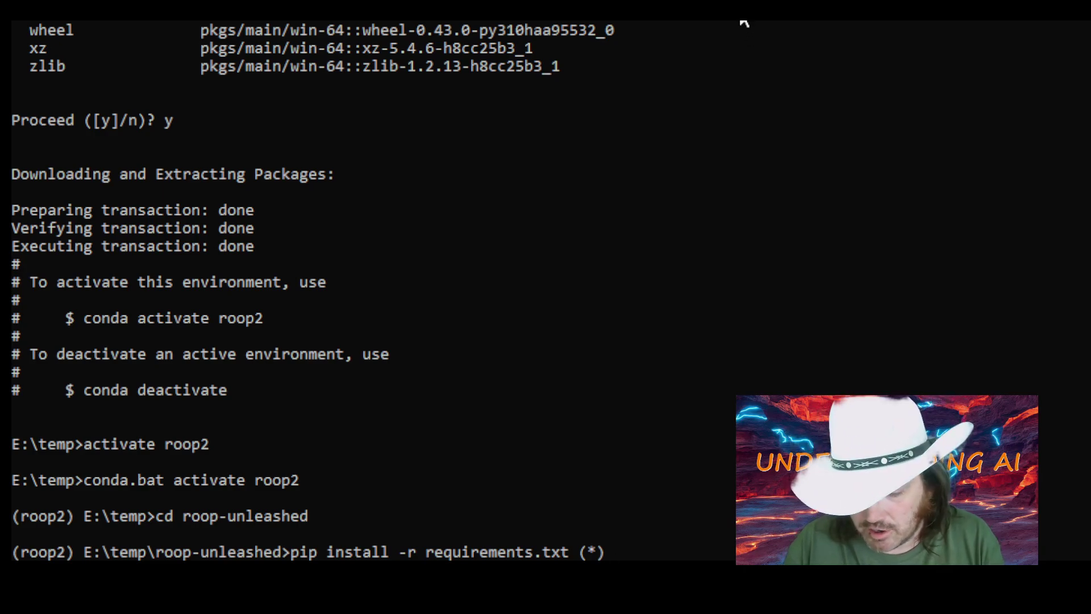
{"action": "key", "text": "Return"}
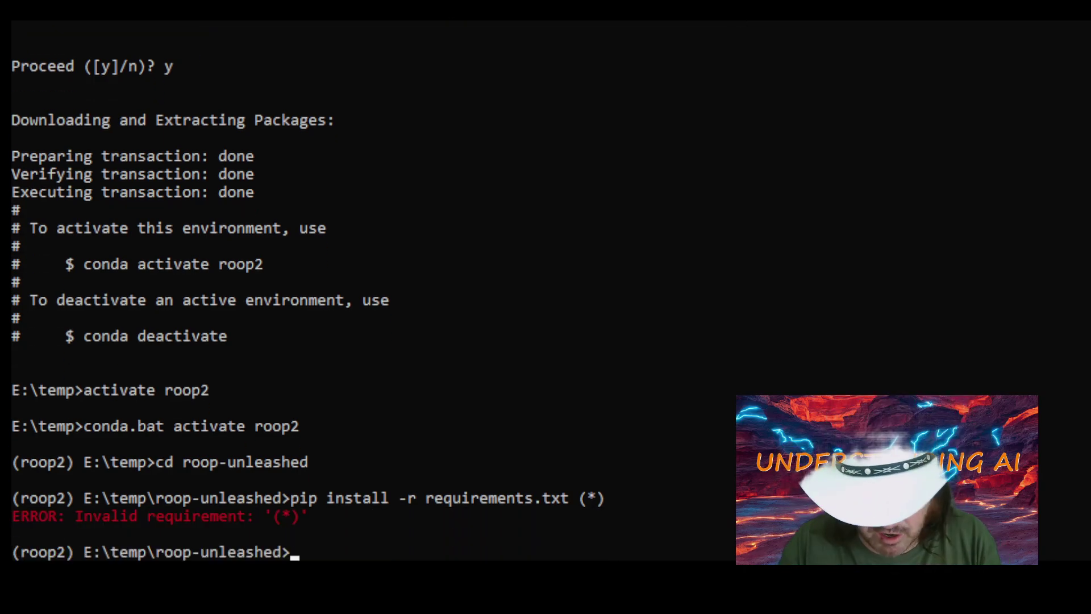
- Run pip install -r requirements.txt again without the trailing (*), and interrupt the installation
{"action": "key", "text": "Up"}
{"action": "key", "text": "BackSpace"}
{"action": "key", "text": "BackSpace"}
{"action": "key", "text": "BackSpace"}
{"action": "key", "text": "BackSpace"}
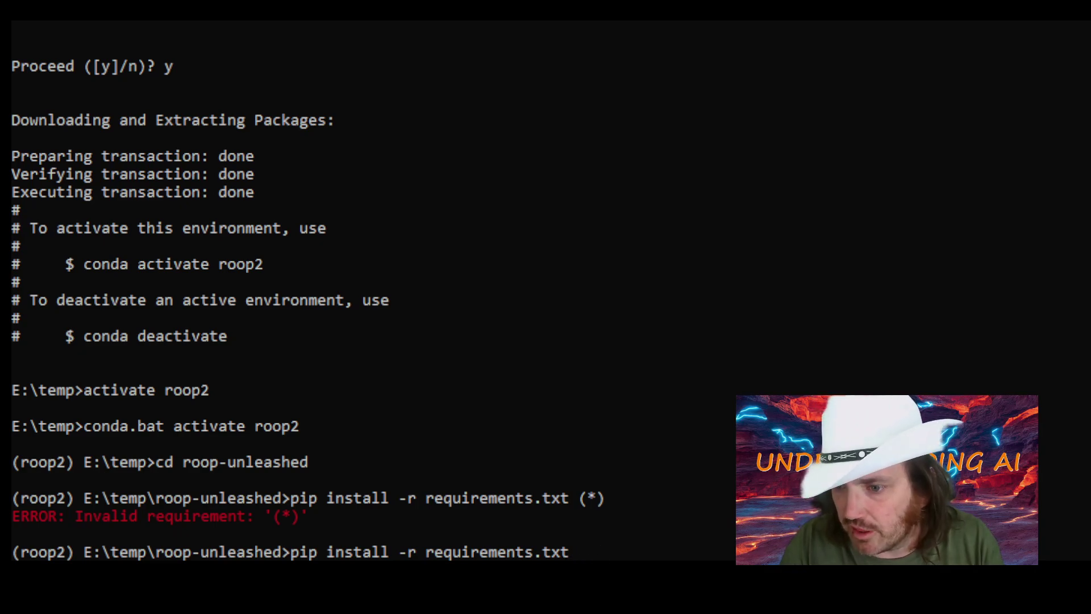
{"action": "key", "text": "Return"}
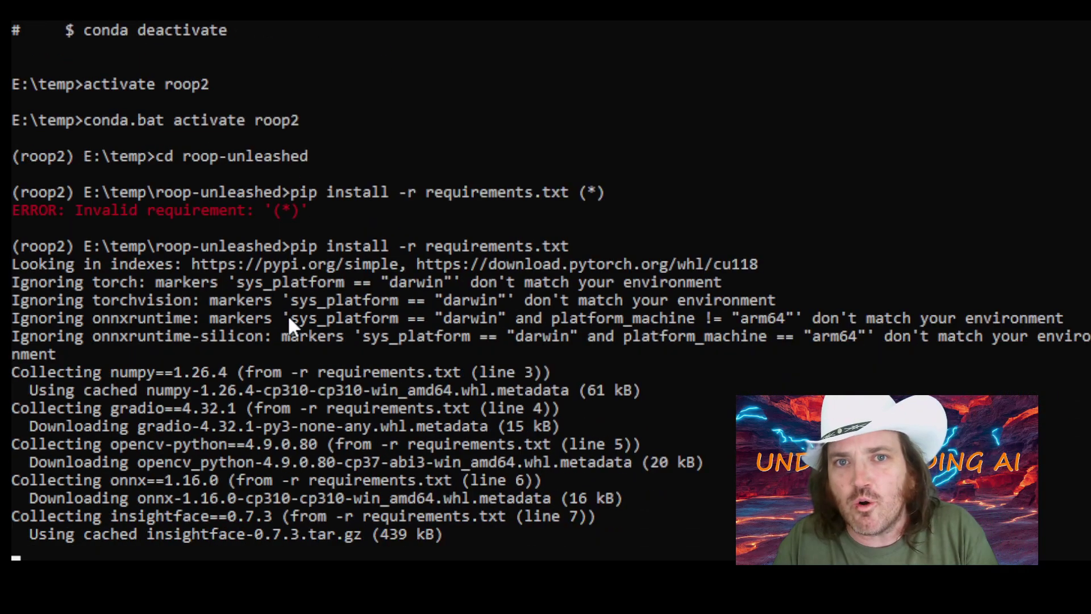
{"action": "key", "text": "ctrl+c"}
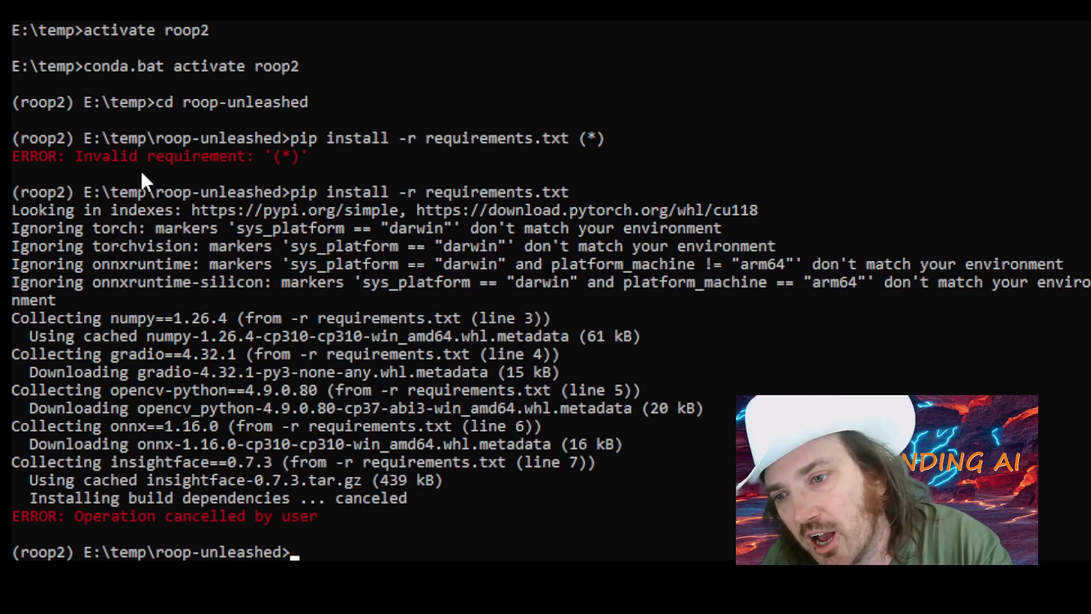
{"action": "left_click_drag", "start_coordinate": [227, 228], "coordinate": [281, 427]}
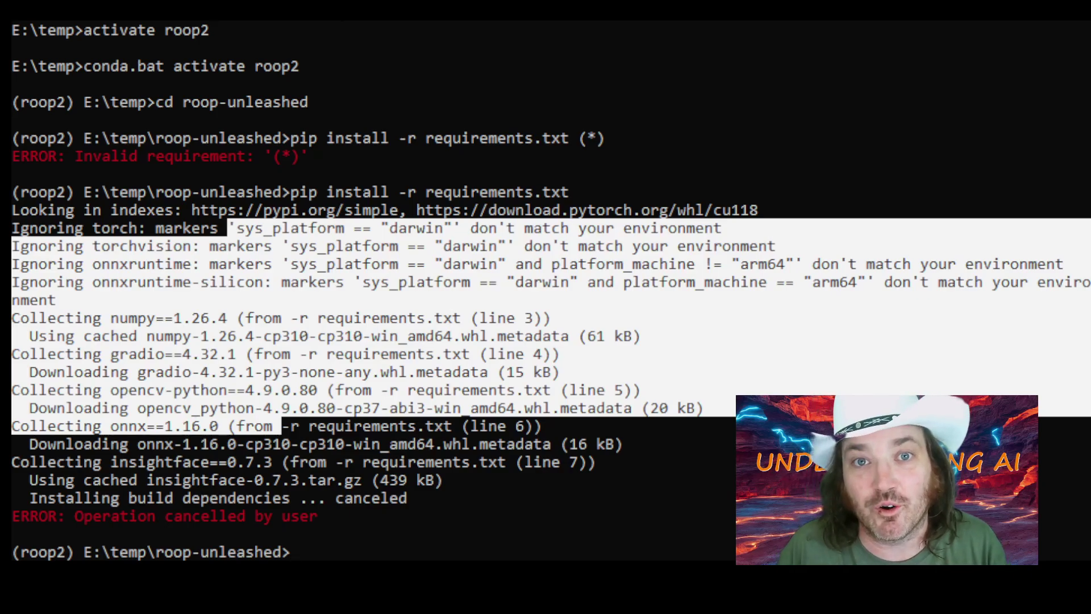
{"action": "left_click", "coordinate": [348, 444]}
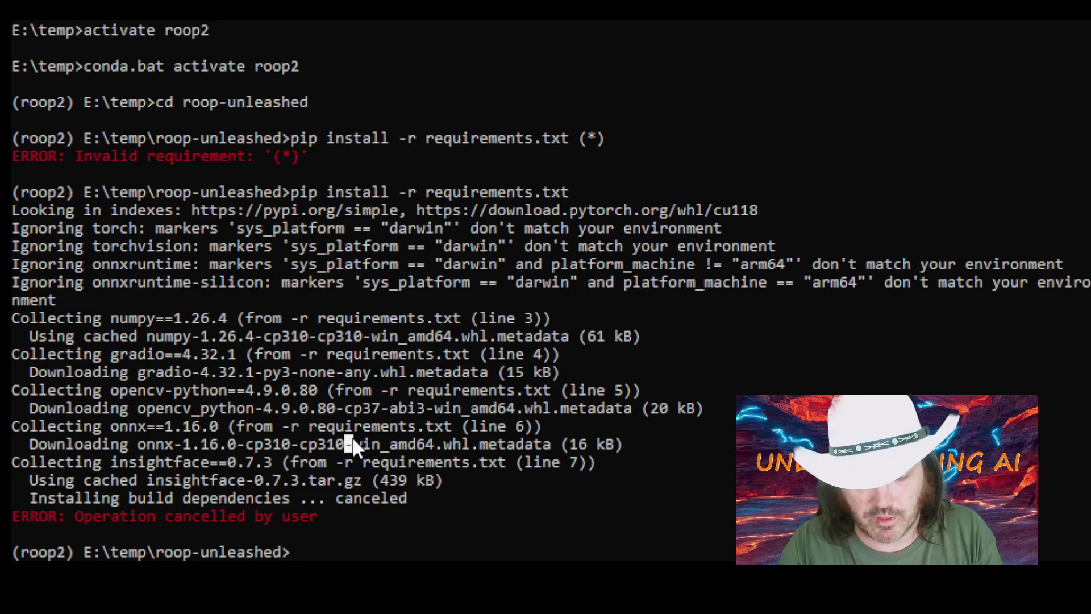
- Install cudatoolkit==11.8.0 from the nvidia channel with conda, accepting the package installation
{"action": "type", "text": "conda install -c nvidia"}
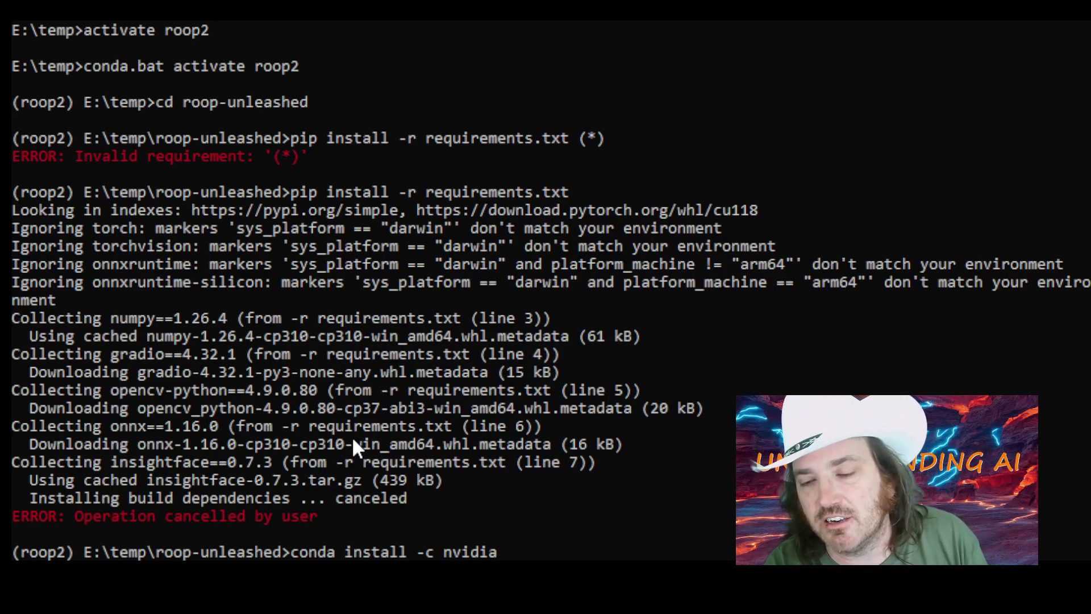
{"action": "type", "text": "cudatoolkit=="}
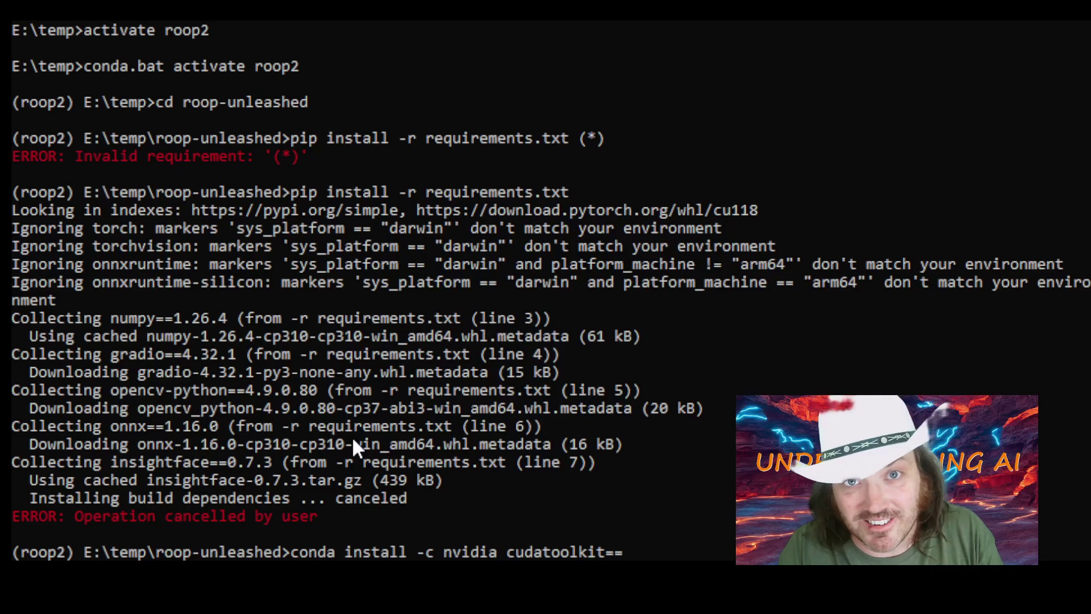
{"action": "type", "text": "11.8"}
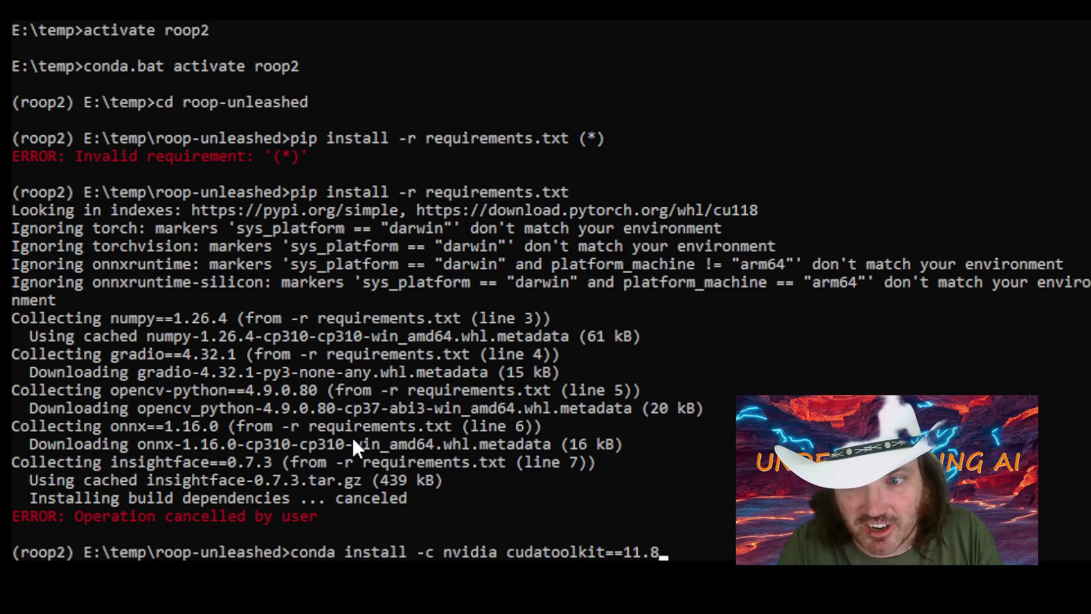
{"action": "type", "text": ".0"}
{"action": "key", "text": "Return"}
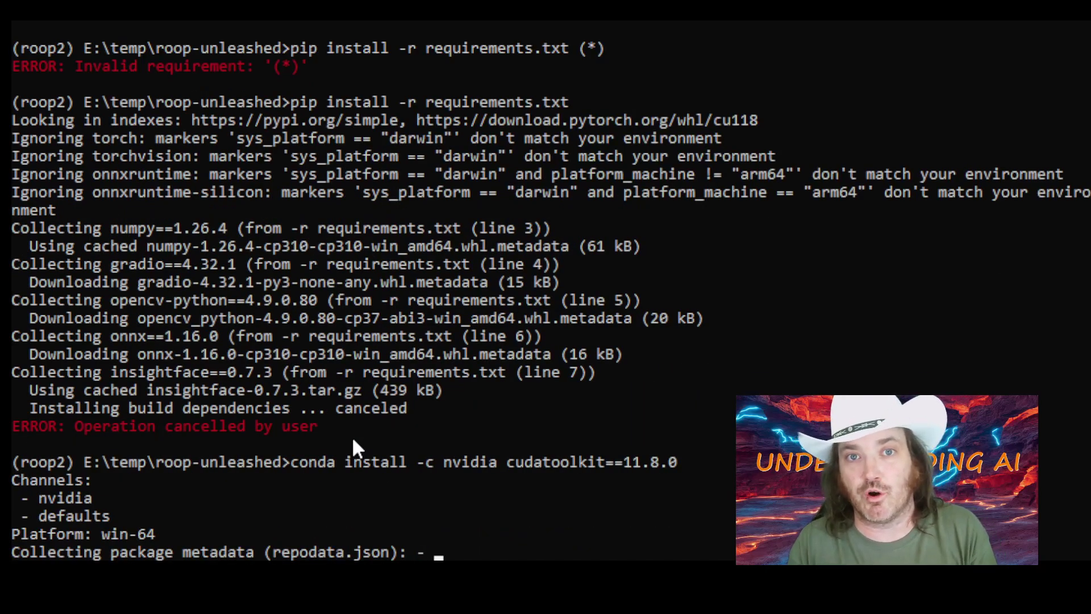
{"action": "type", "text": "y"}
{"action": "key", "text": "Return"}
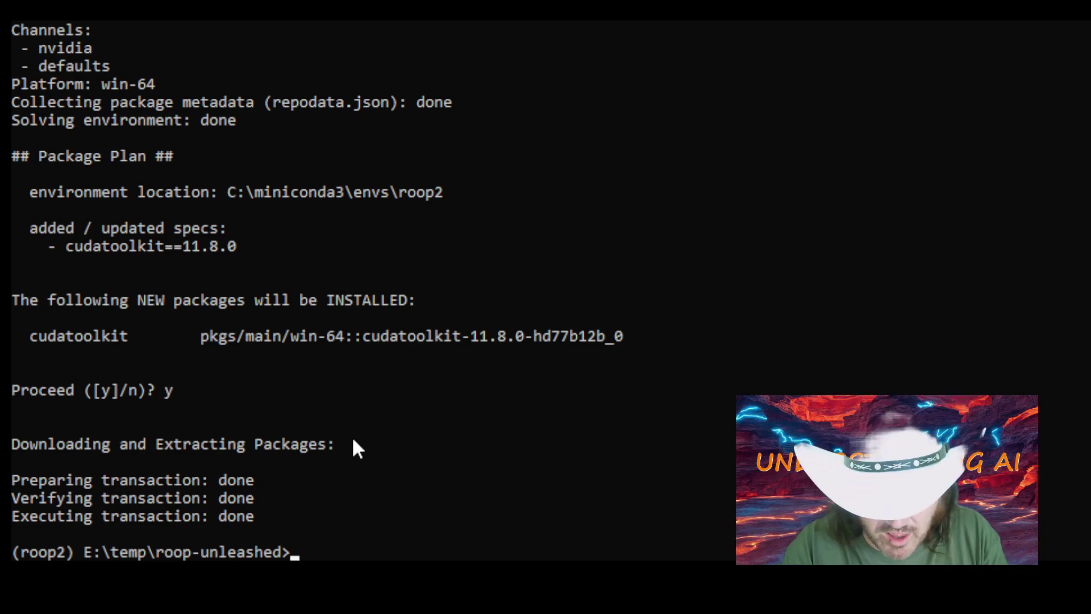
- Open requirements.txt in Notepad from the Command Prompt and delete the four torch and torchvision lines
{"action": "type", "text": "notep"}
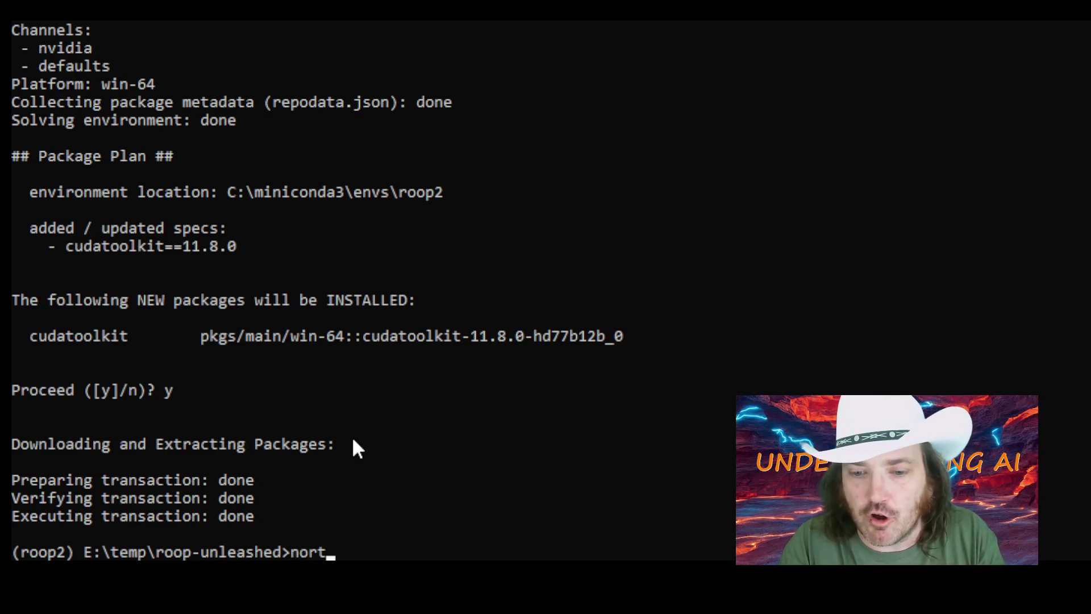
{"action": "type", "text": "ad require"}
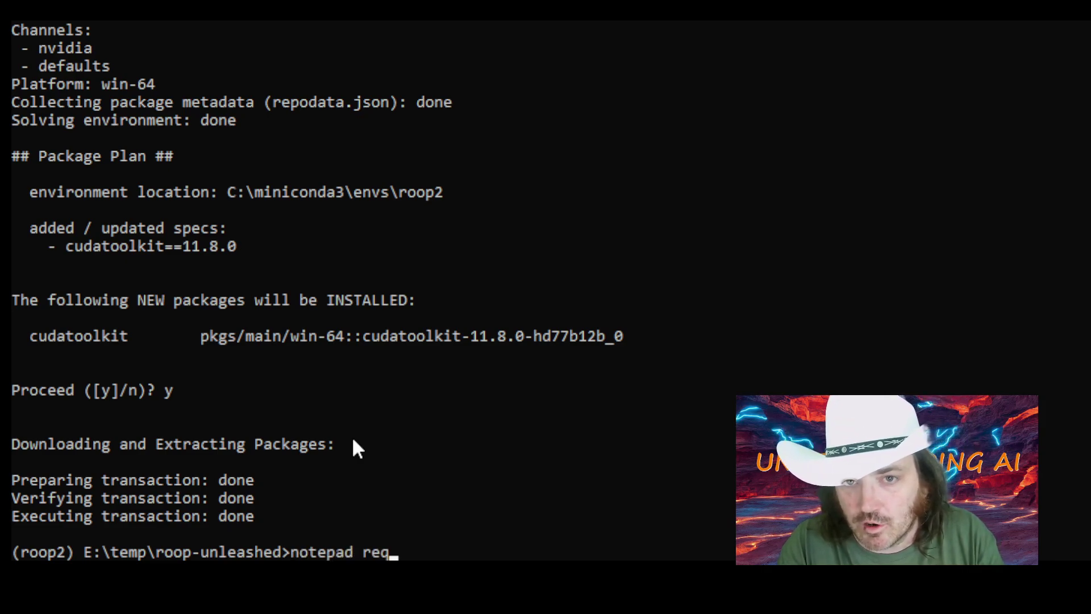
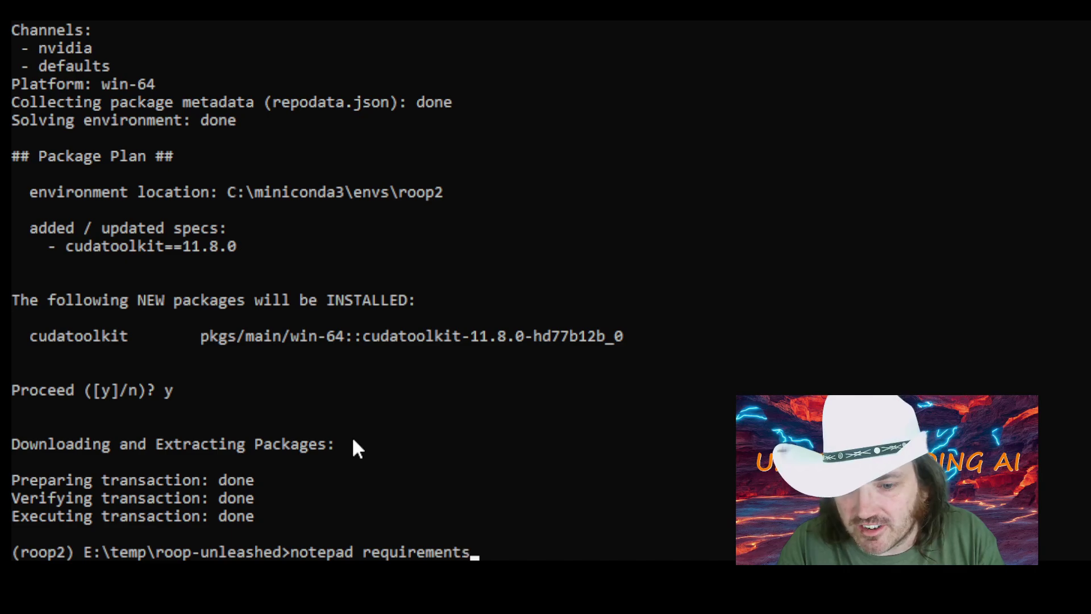
{"action": "key", "text": "Return"}
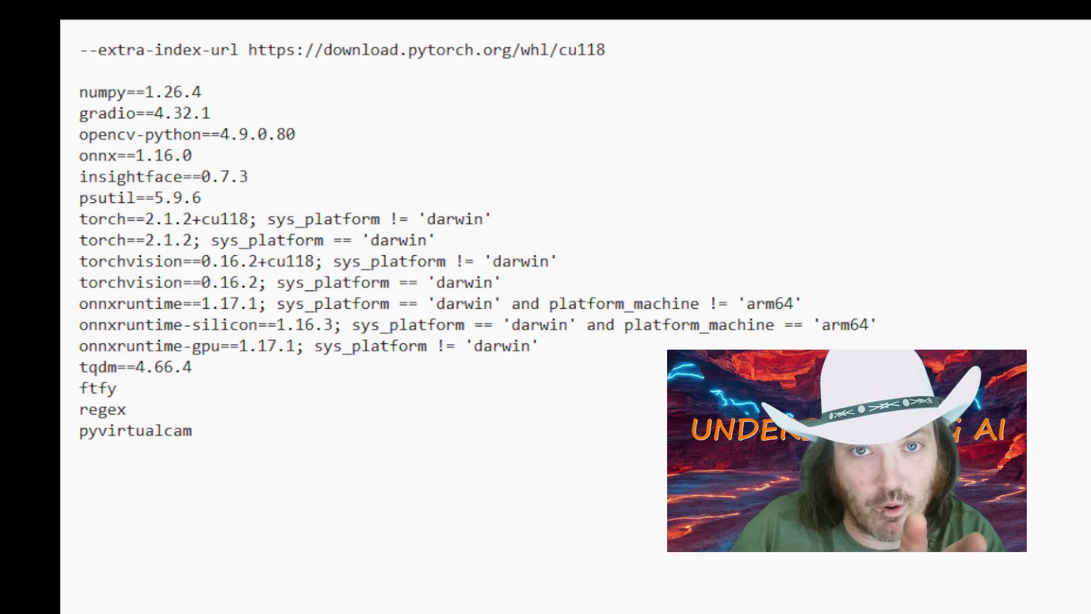
{"action": "left_click_drag", "start_coordinate": [502, 282], "coordinate": [64, 213]}
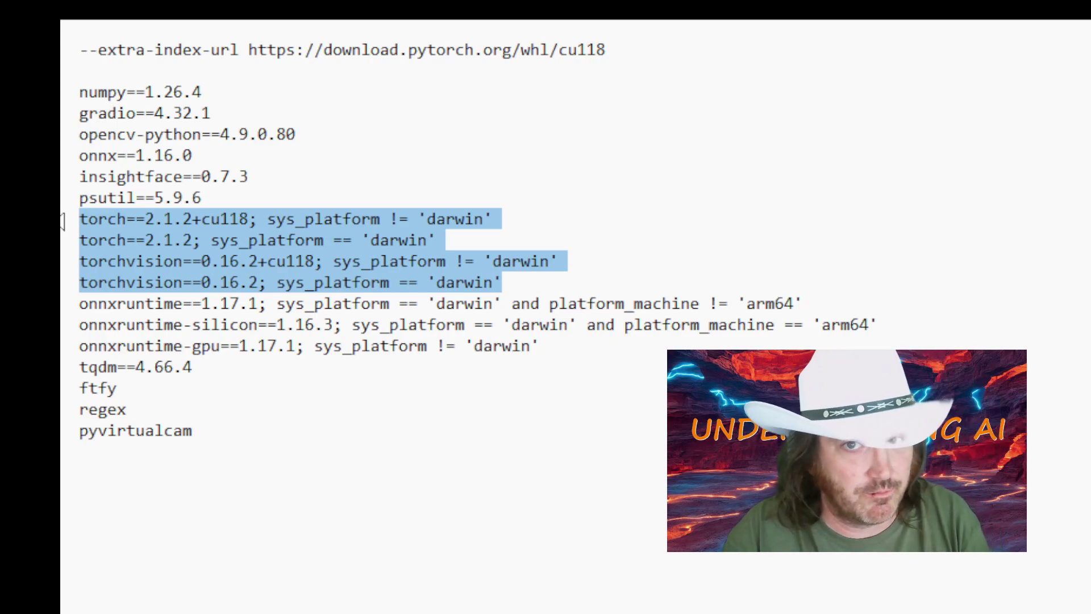
{"action": "key", "text": "BackSpace"}
{"action": "key", "text": "BackSpace"}
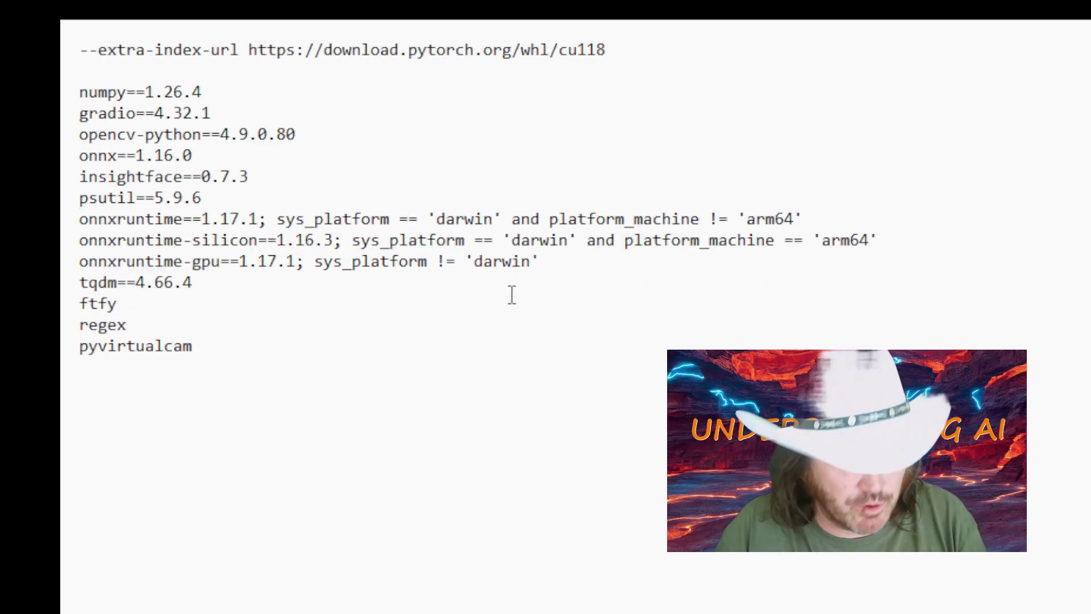
{"action": "left_click", "coordinate": [554, 309]}
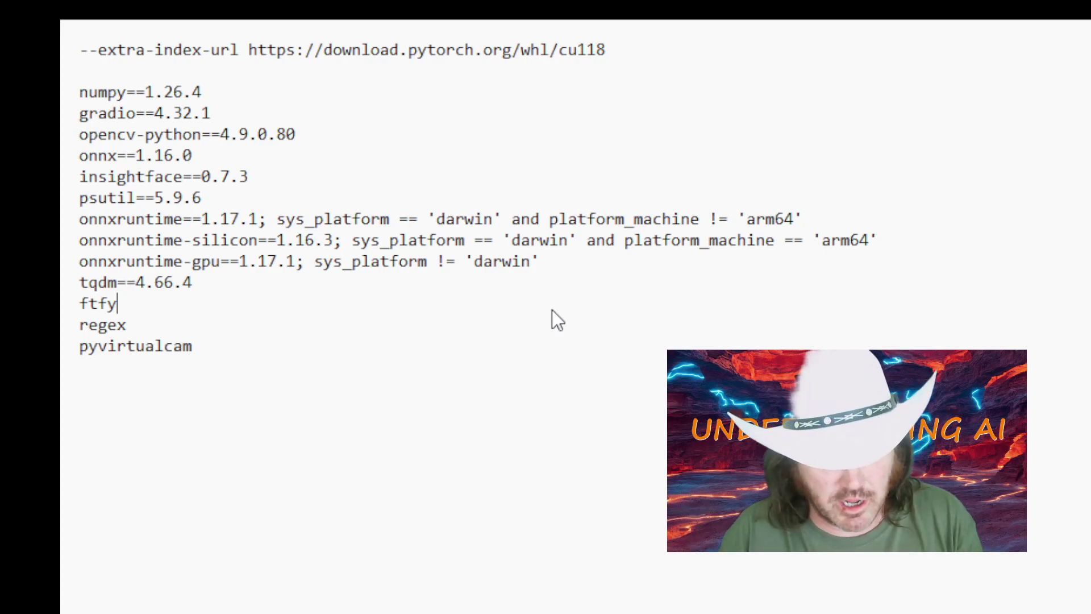
{"action": "left_click", "coordinate": [514, 279]}
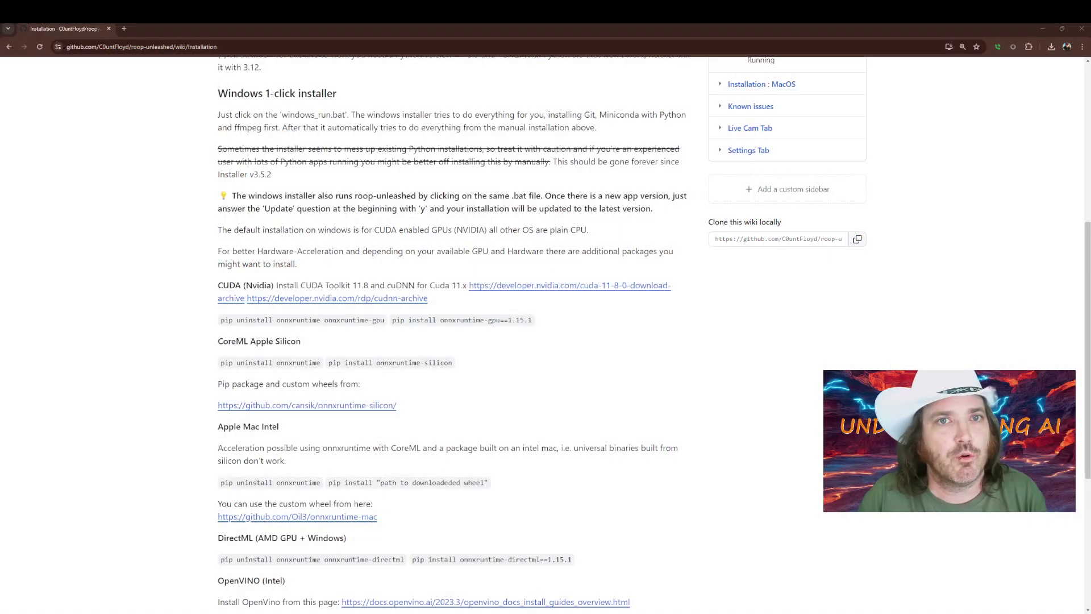
- In a new browser tab, search for "torch install" and open PyTorch's Start Locally page
{"action": "left_click", "coordinate": [124, 28]}
{"action": "left_click", "coordinate": [161, 51]}
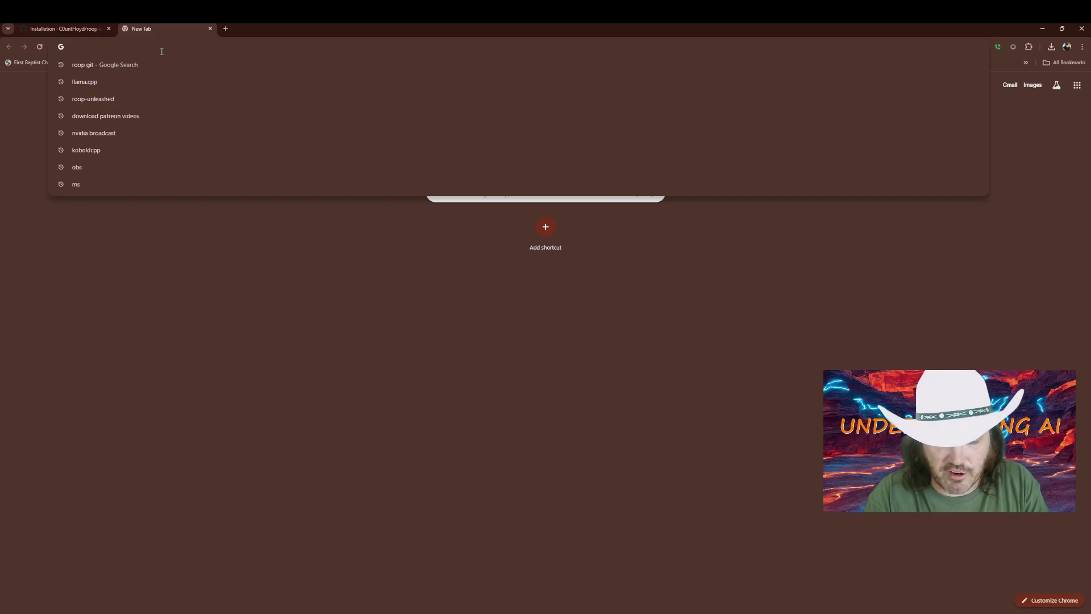
{"action": "type", "text": "torch"}
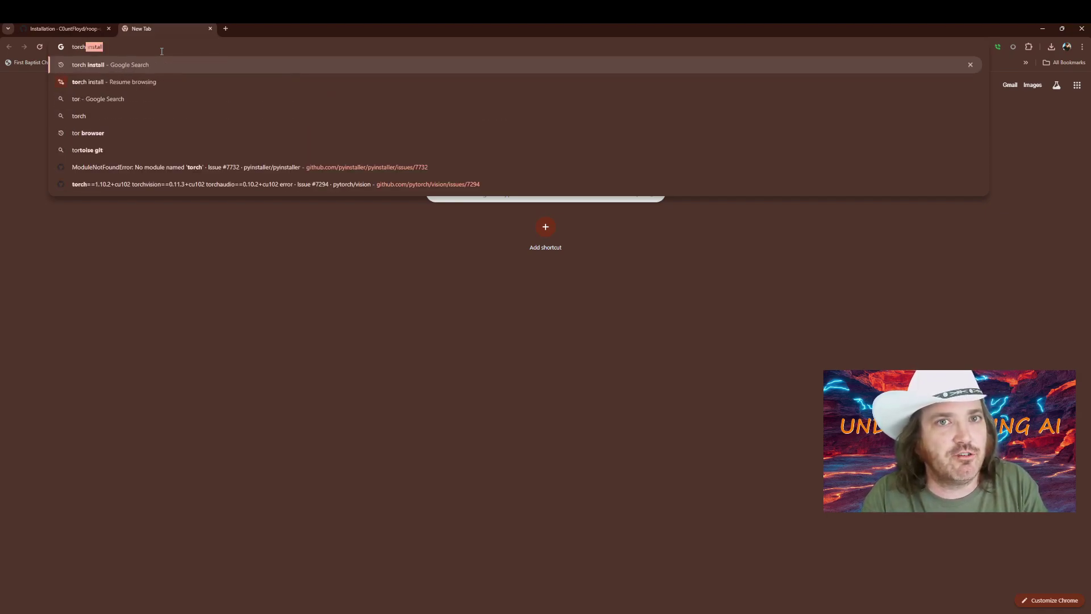
{"action": "type", "text": " insta"}
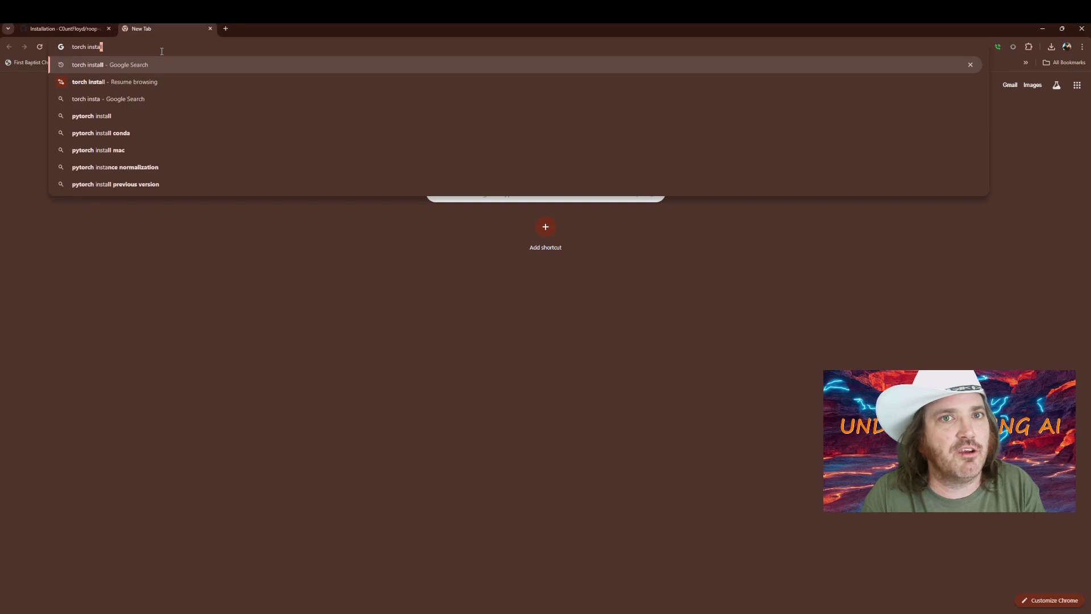
{"action": "type", "text": "ll"}
{"action": "key", "text": "Return"}
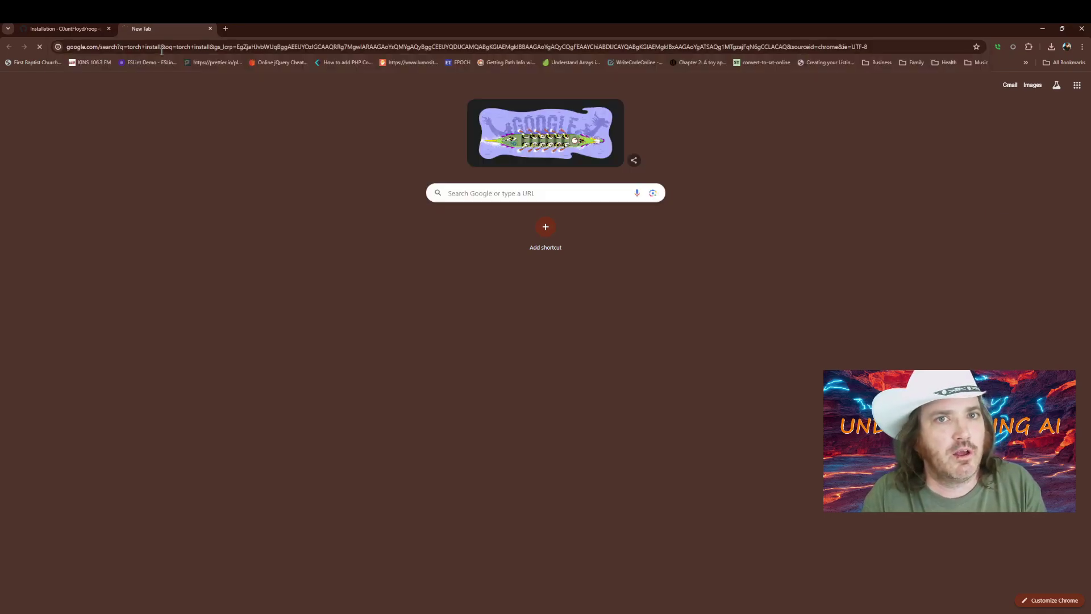
{"action": "left_click", "coordinate": [135, 167]}
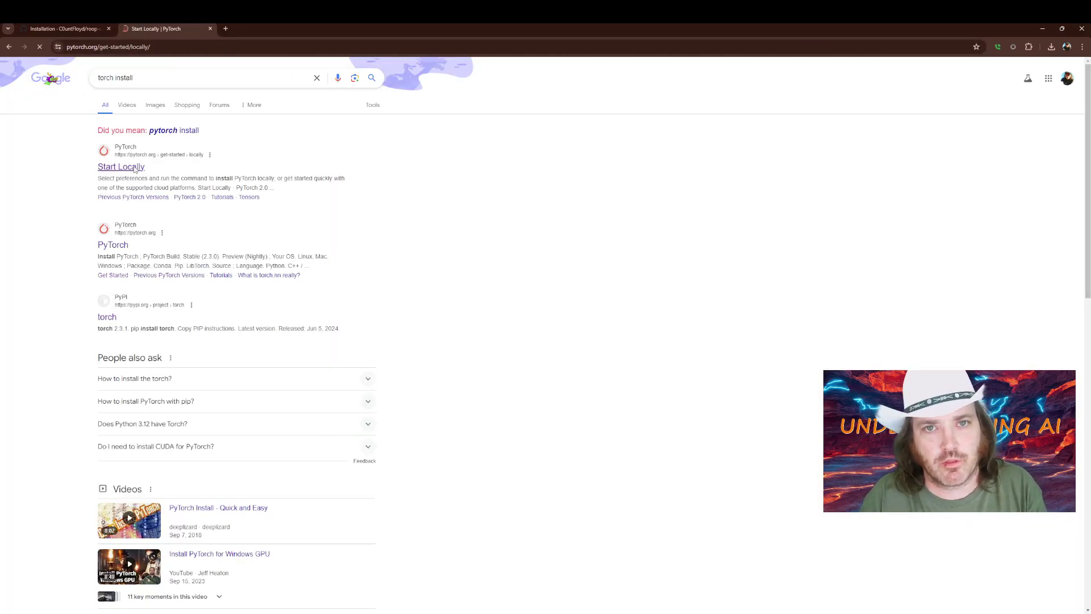
- Copy the pip3 install command for stable PyTorch on Windows with Pip, Python and CUDA 11.8, and return to the Command Prompt
{"action": "scroll", "coordinate": [554, 315], "scroll_direction": "down", "scroll_amount": 4}
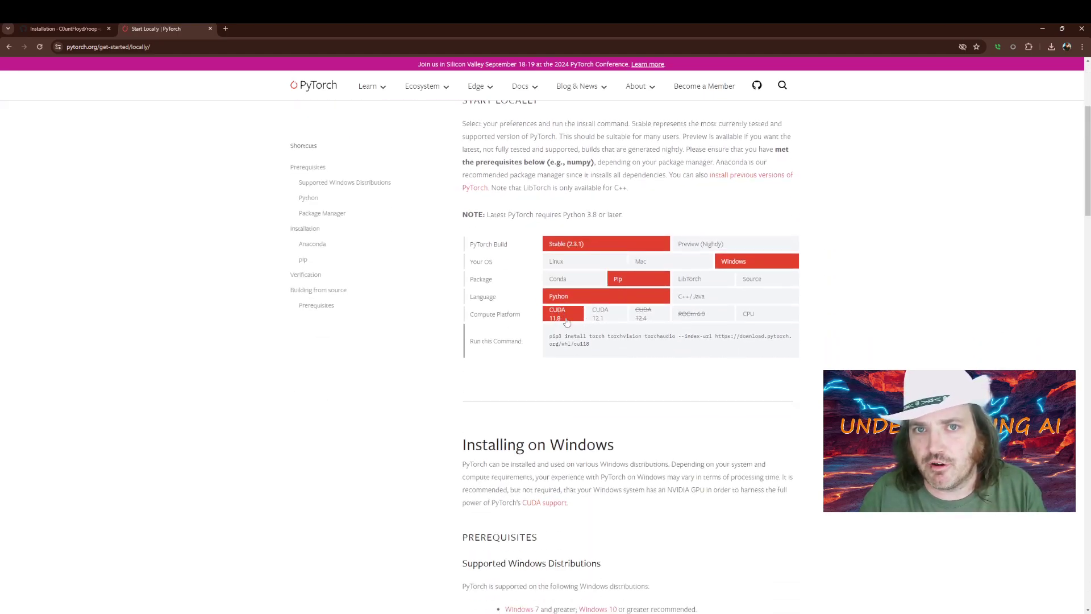
{"action": "left_click_drag", "start_coordinate": [602, 350], "coordinate": [551, 337]}
{"action": "key", "text": "ctrl+c"}
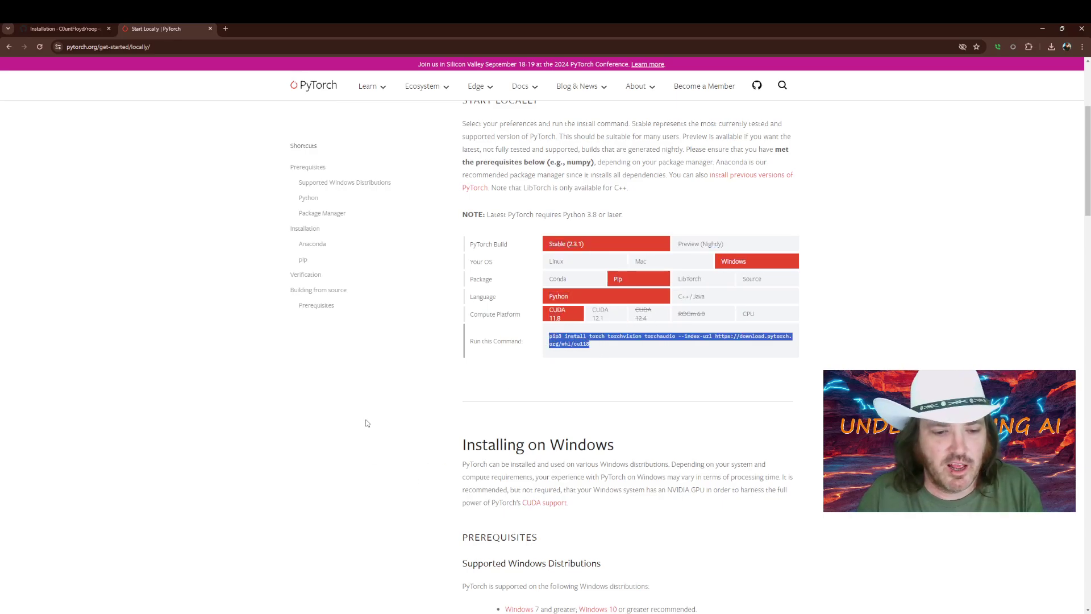
{"action": "key", "text": "alt+Tab"}
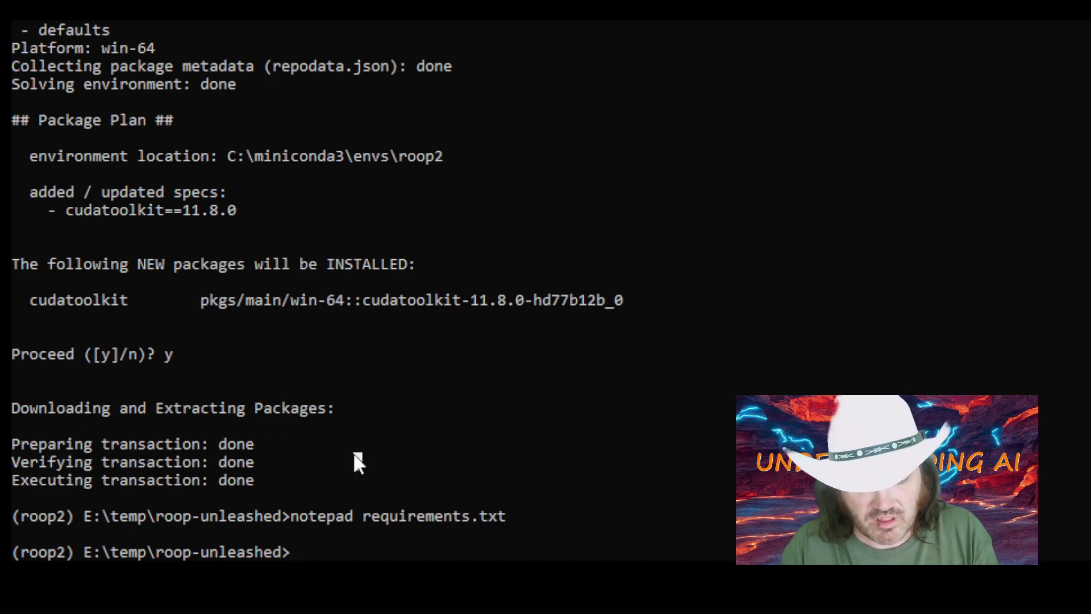
- Run the copied pip3 command to install torch, torchvision and torchaudio, and install the remaining packages from requirements.txt with pip
{"action": "key", "text": "ctrl+v"}
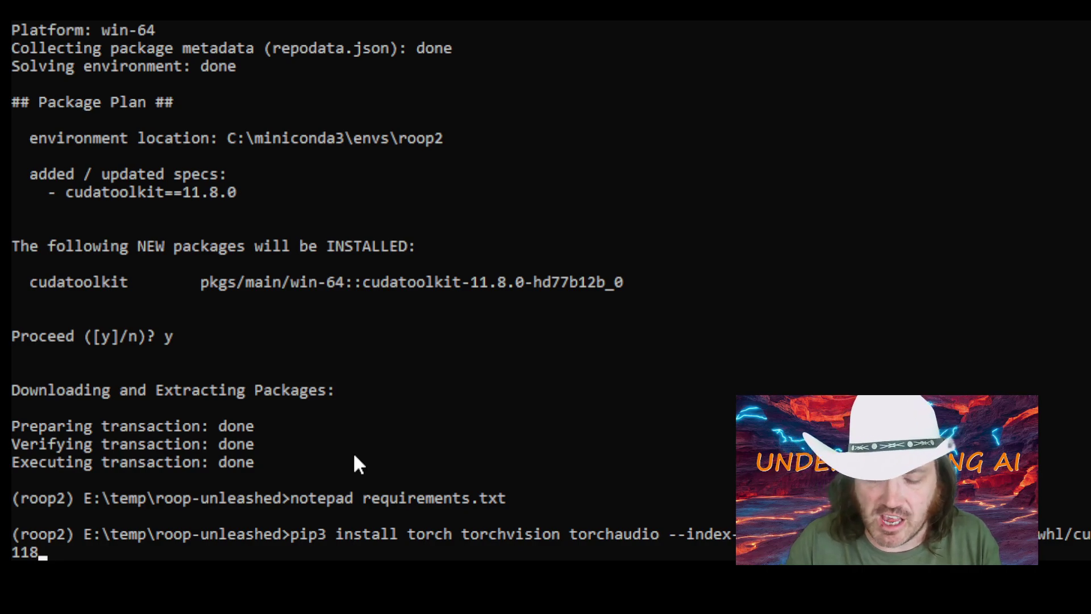
{"action": "key", "text": "Return"}
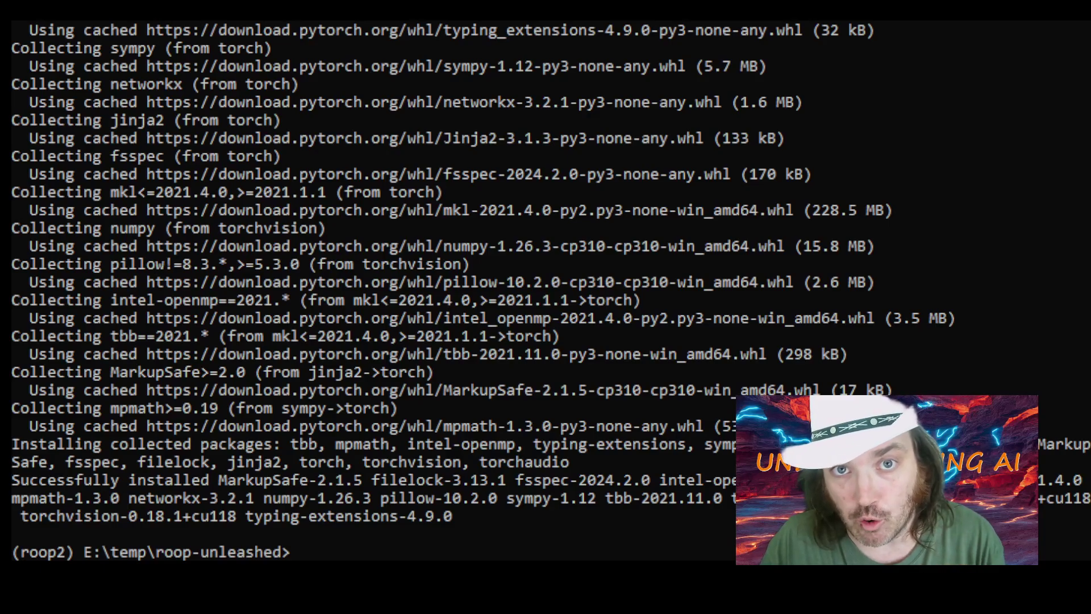
{"action": "type", "text": "pip install -"}
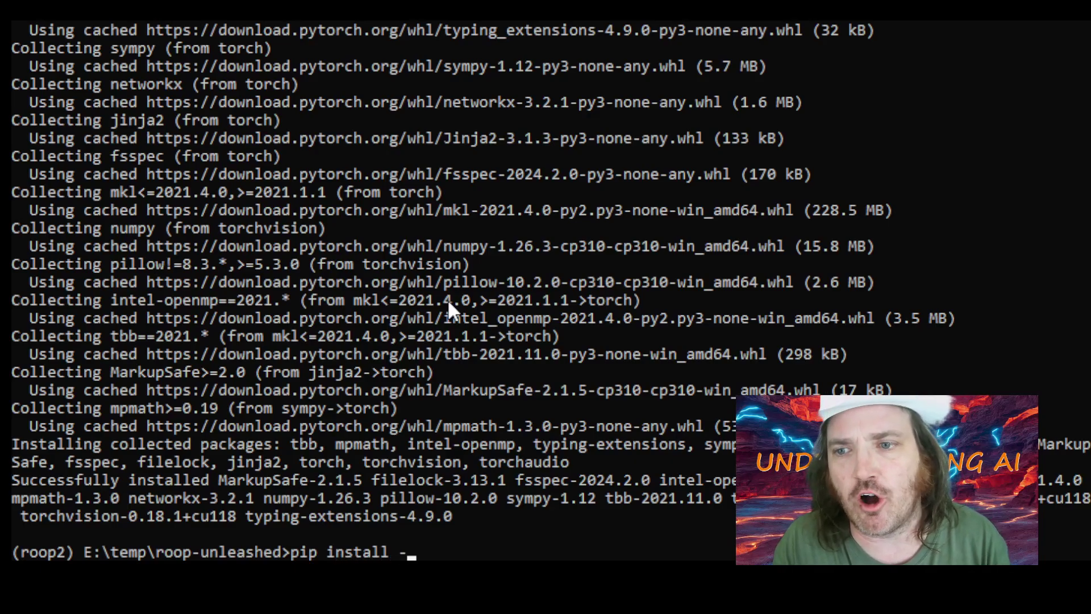
{"action": "type", "text": "r"}
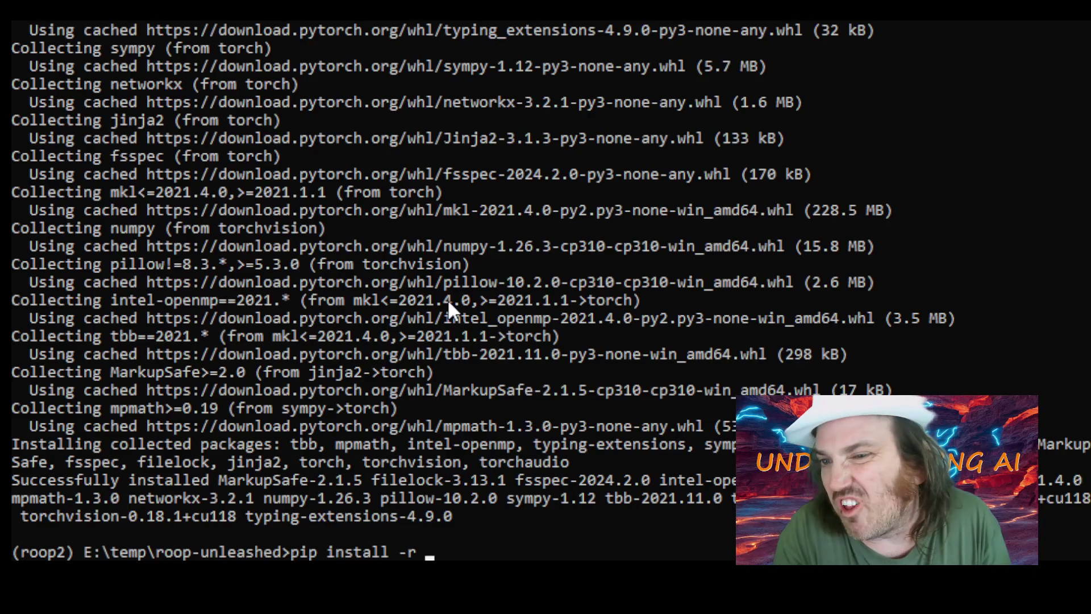
{"action": "type", "text": " requi"}
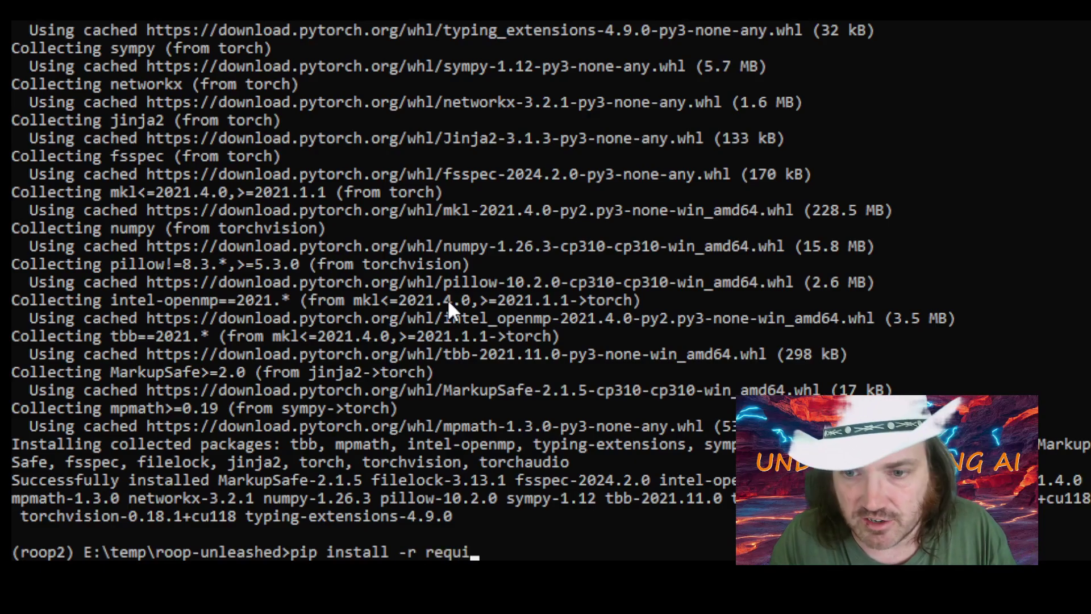
{"action": "type", "text": "rements.txt"}
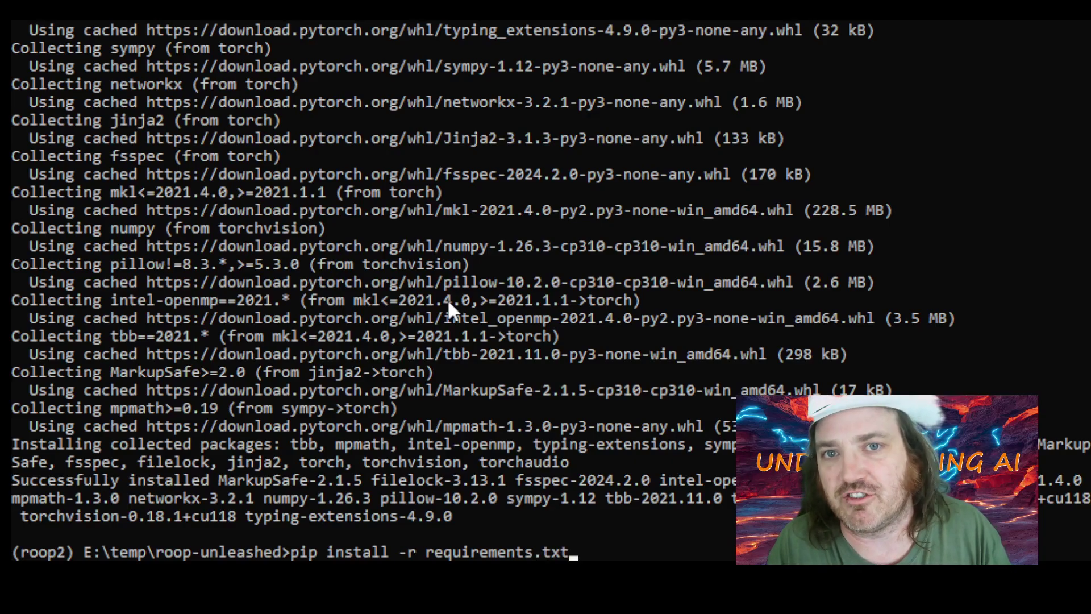
{"action": "key", "text": "Return"}
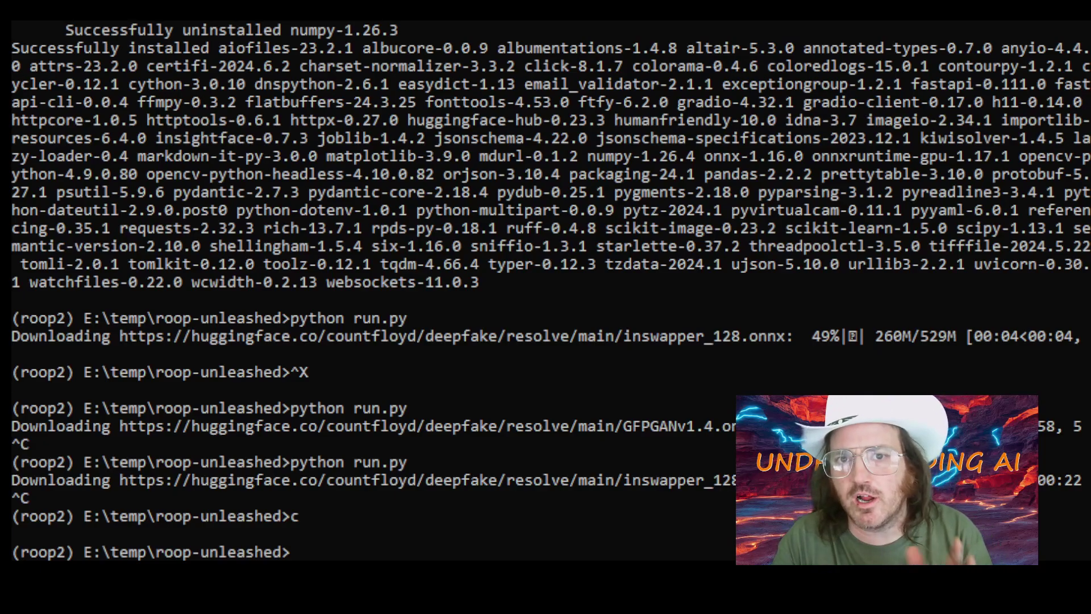
- Start roop-unleashed by running run.py with Python from the roop-unleashed folder
{"action": "type", "text": "pyt"}
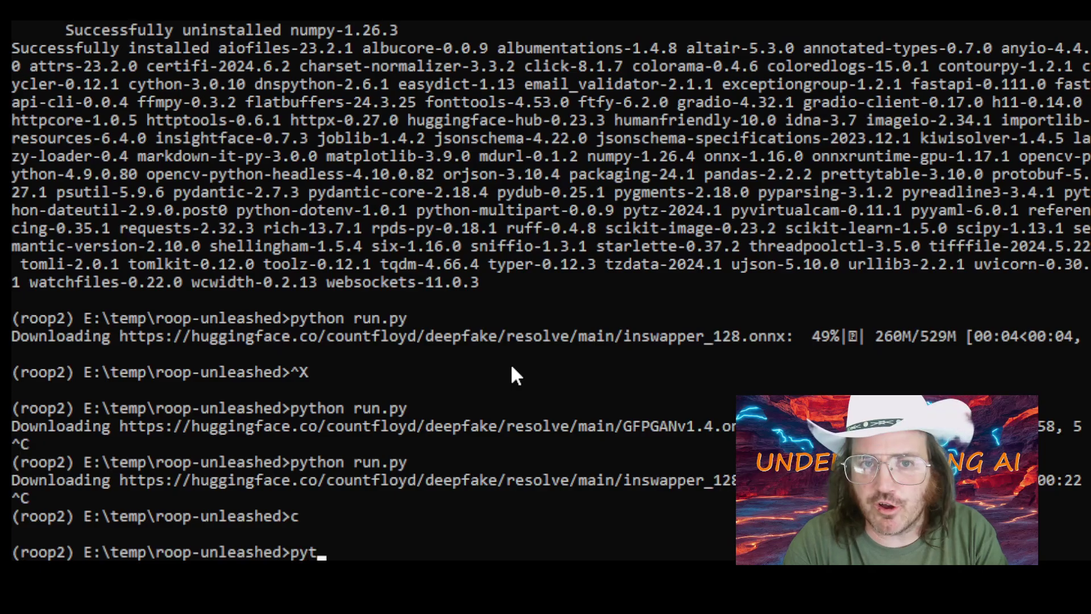
{"action": "type", "text": "hon run.py"}
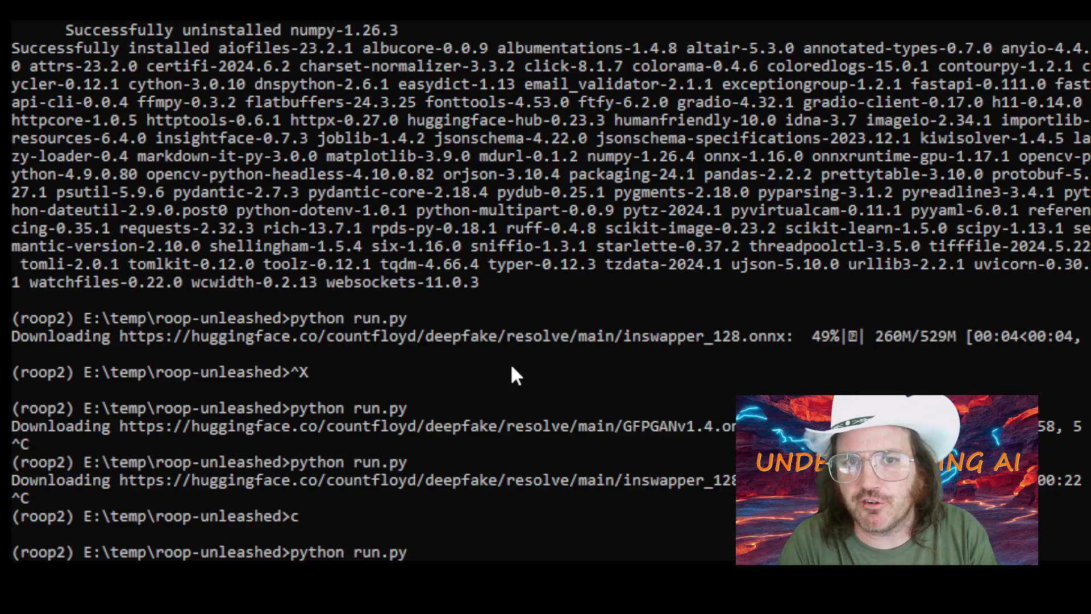
{"action": "key", "text": "Return"}
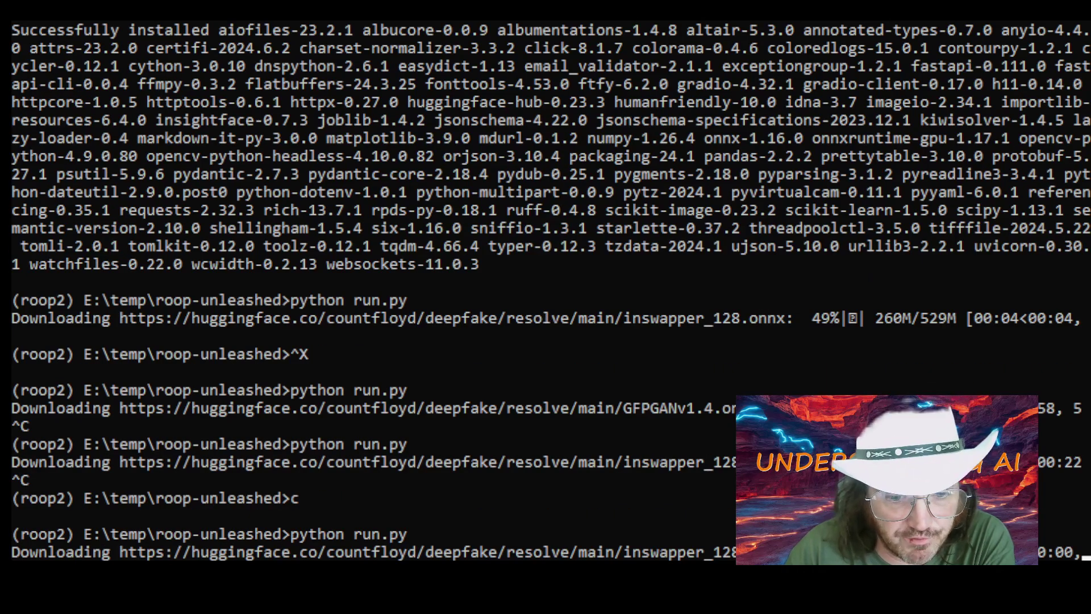
{"action": "scroll", "coordinate": [654, 444], "scroll_direction": "down", "scroll_amount": 2}
{"action": "scroll", "coordinate": [853, 318], "scroll_direction": "up", "scroll_amount": 2}
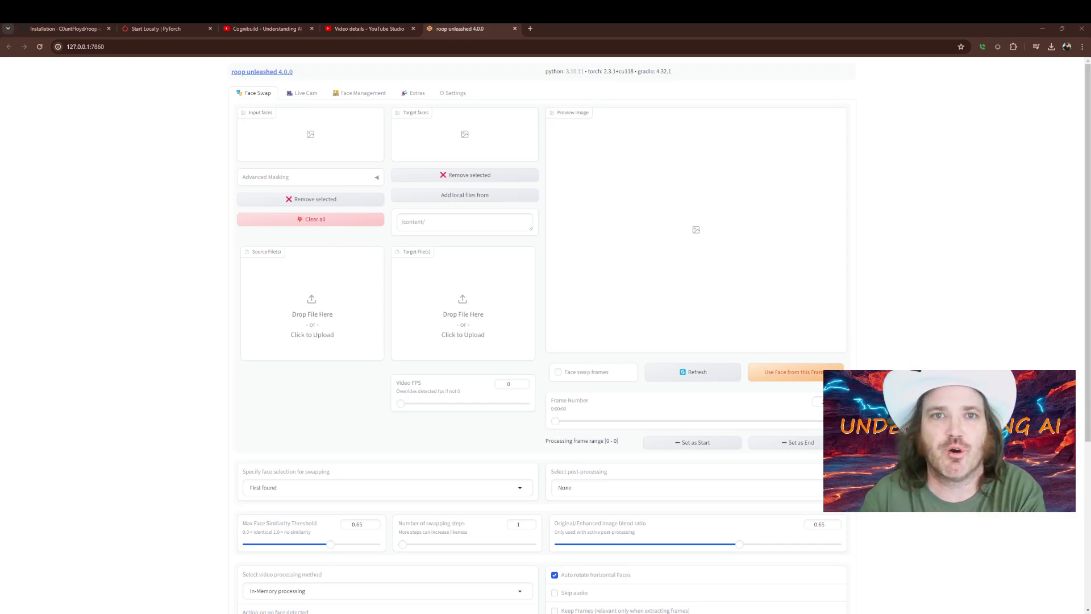
- Upload the JPG face photo as the source file in roop unleashed
{"action": "left_click", "coordinate": [156, 275]}
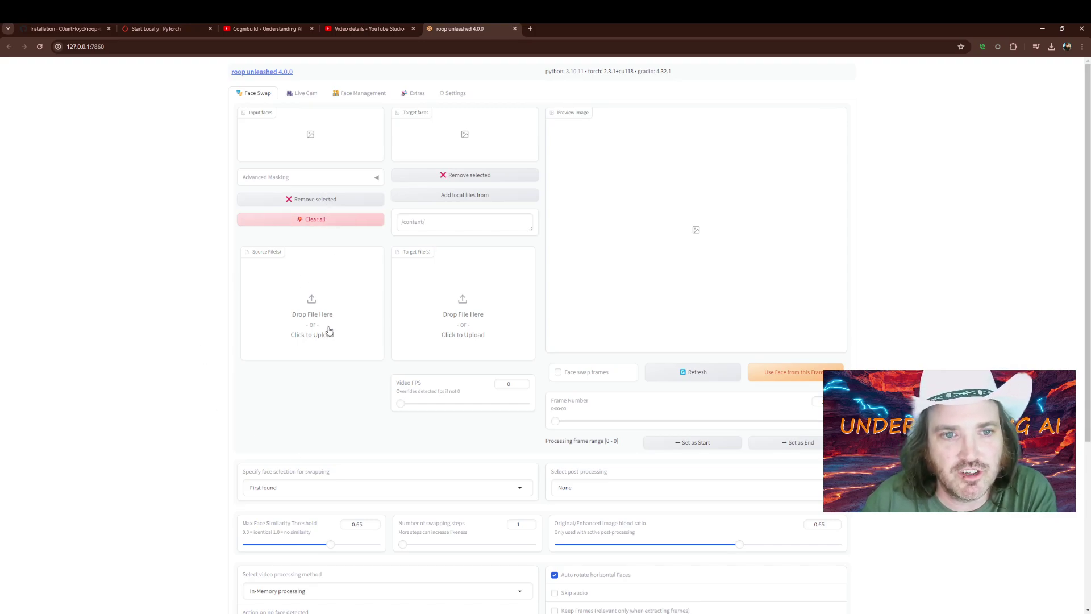
{"action": "left_click", "coordinate": [317, 306]}
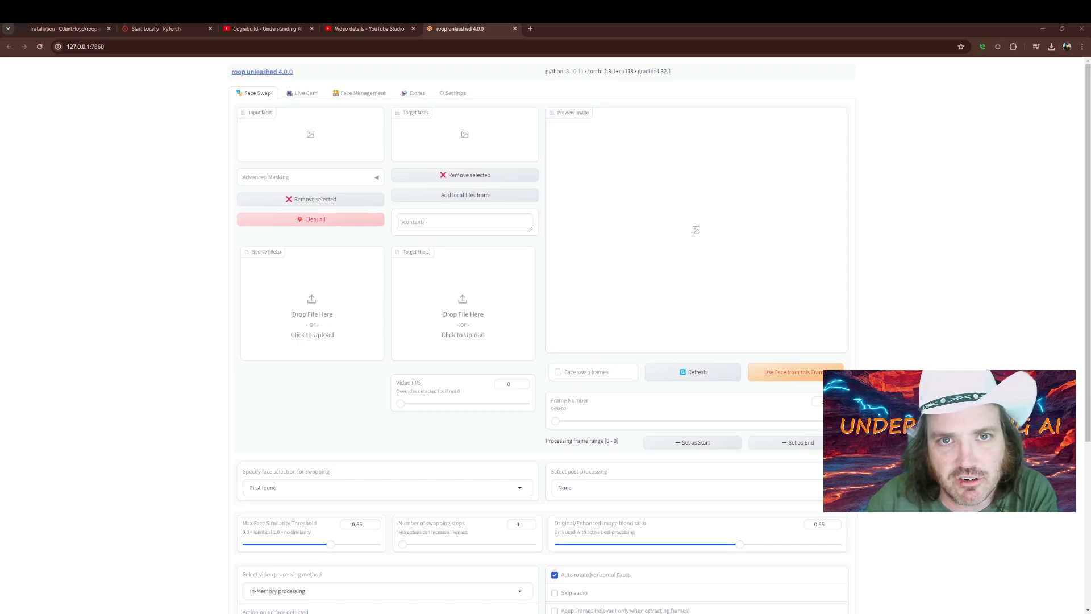
{"action": "double_click", "coordinate": [378, 207]}
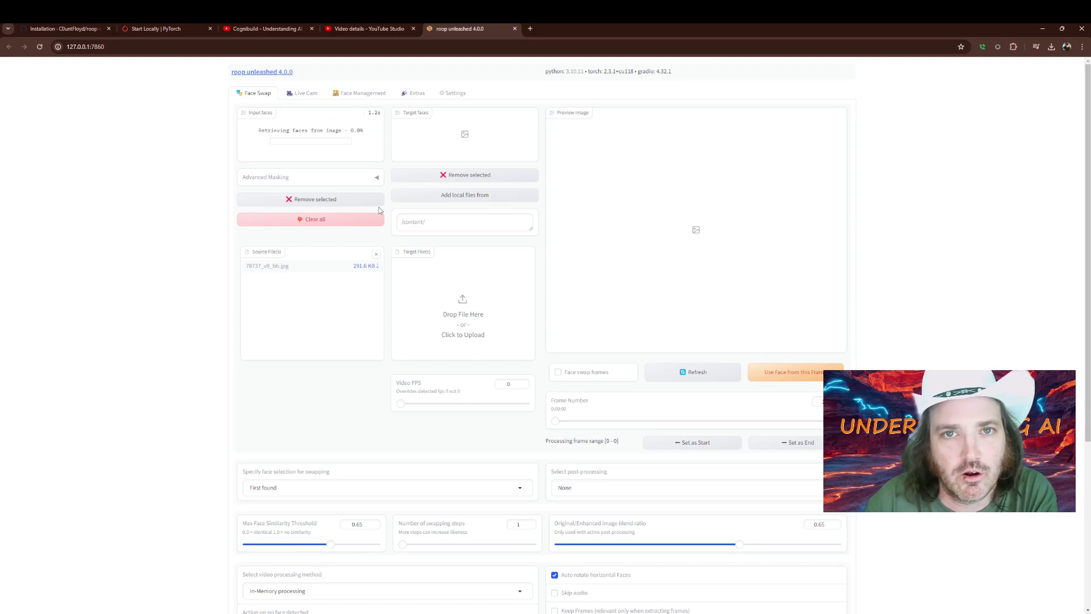
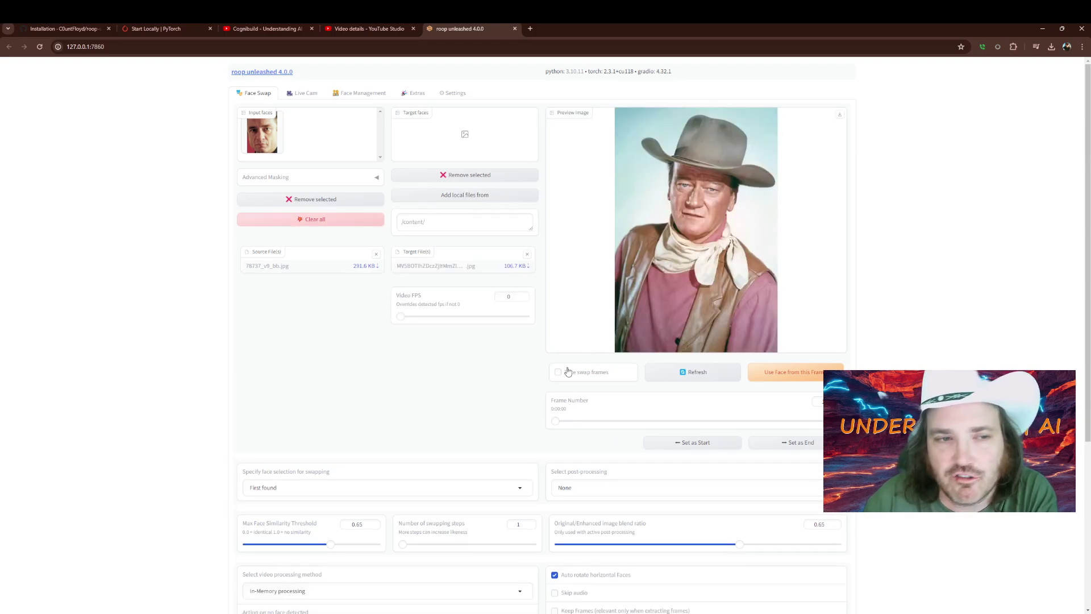
- Select the input face and enable Face swap frames to preview the swap on the cowboy portrait
{"action": "left_click", "coordinate": [283, 134]}
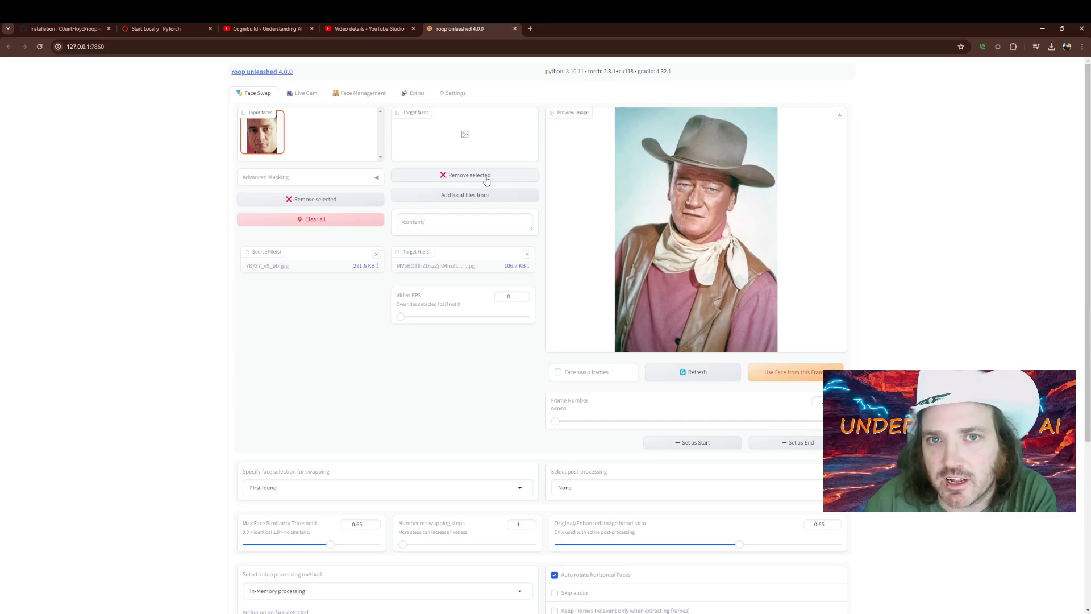
{"action": "left_click", "coordinate": [558, 372]}
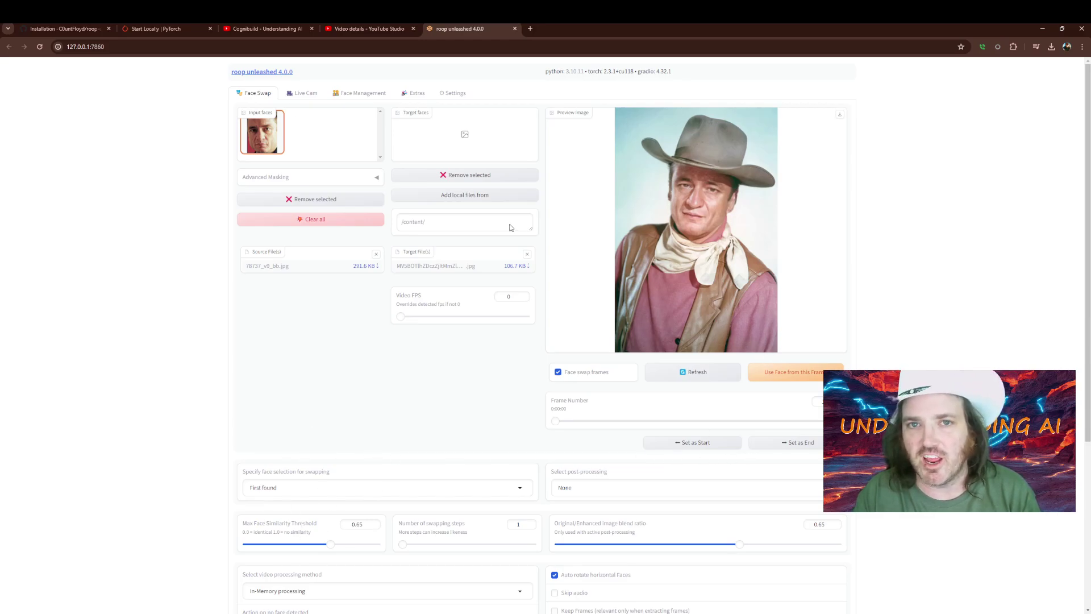
- Replace the target image with the output MP4 video and turn off Face swap frames
{"action": "left_click", "coordinate": [528, 254]}
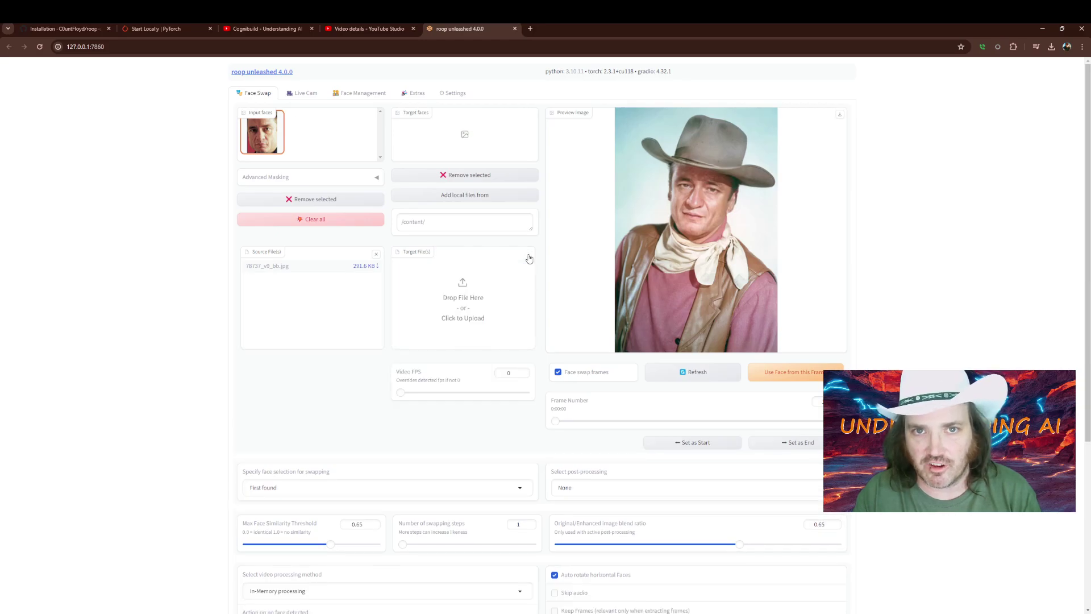
{"action": "left_click", "coordinate": [478, 291]}
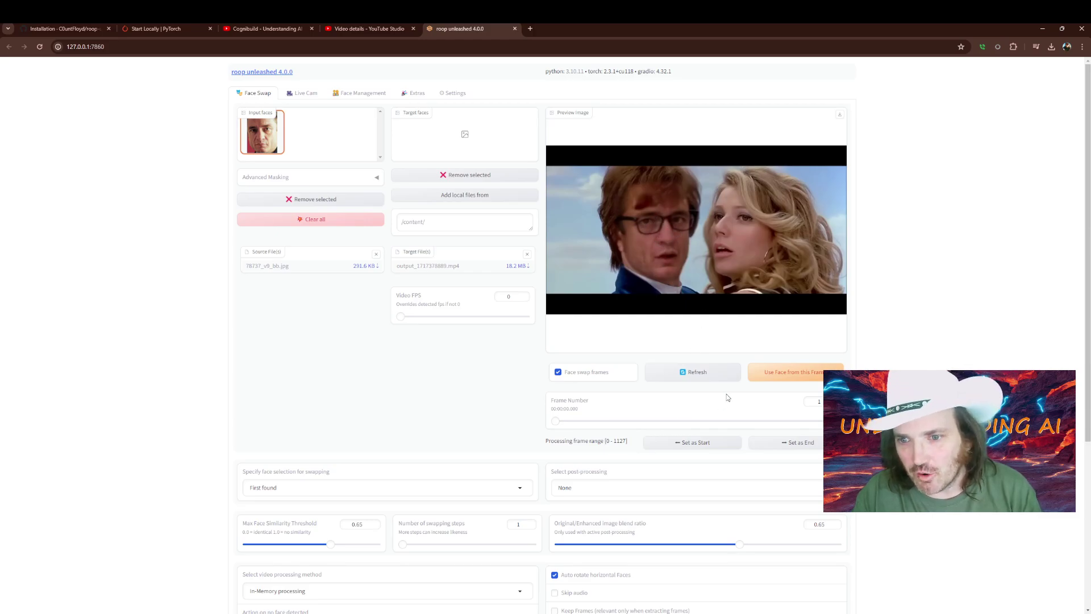
{"action": "left_click", "coordinate": [557, 373]}
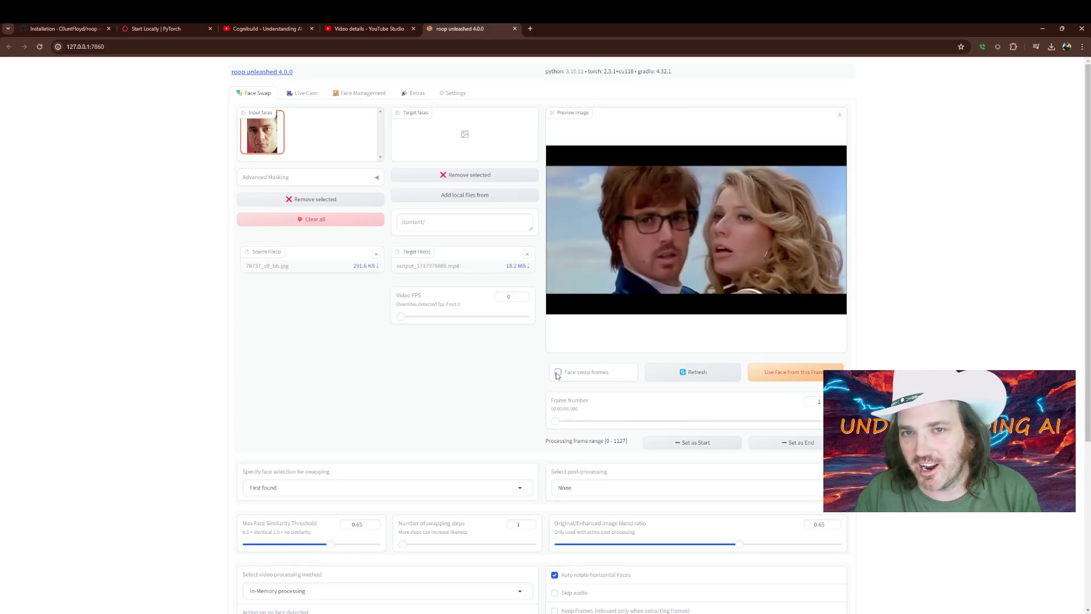
{"action": "left_click", "coordinate": [557, 373]}
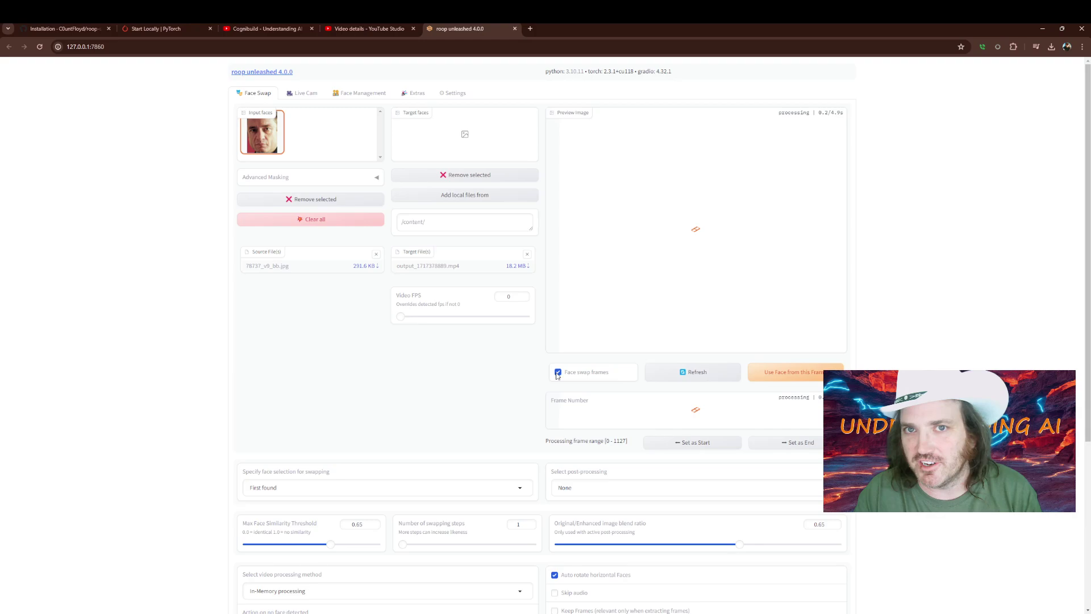
{"action": "left_click", "coordinate": [557, 373]}
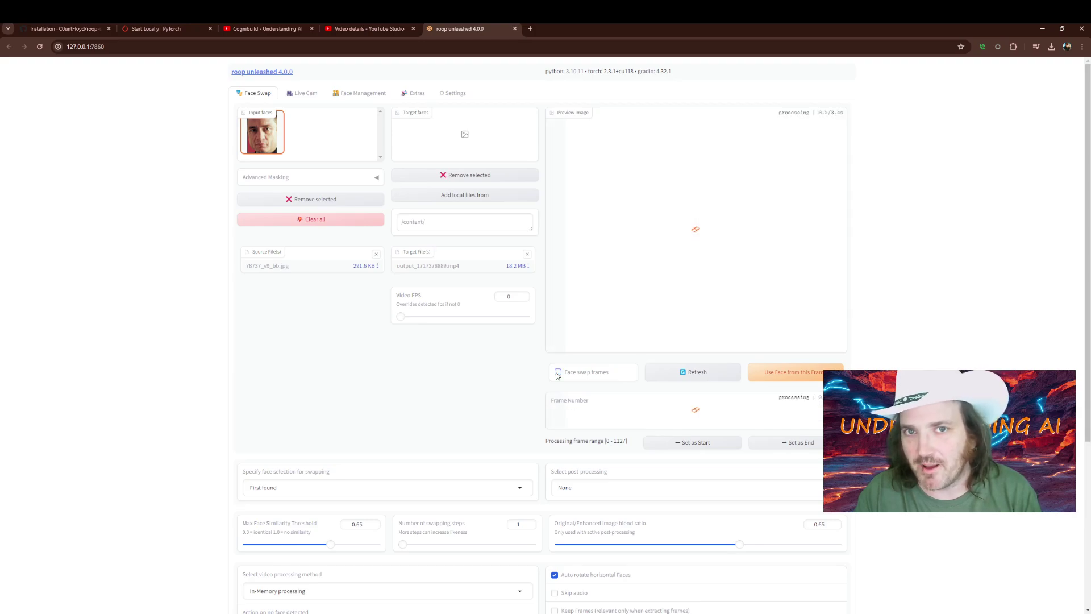
- Detect the faces in the first video frame, use the blonde woman's face as target, and enable Face swap frames
{"action": "left_click", "coordinate": [790, 379]}
{"action": "left_click", "coordinate": [306, 488]}
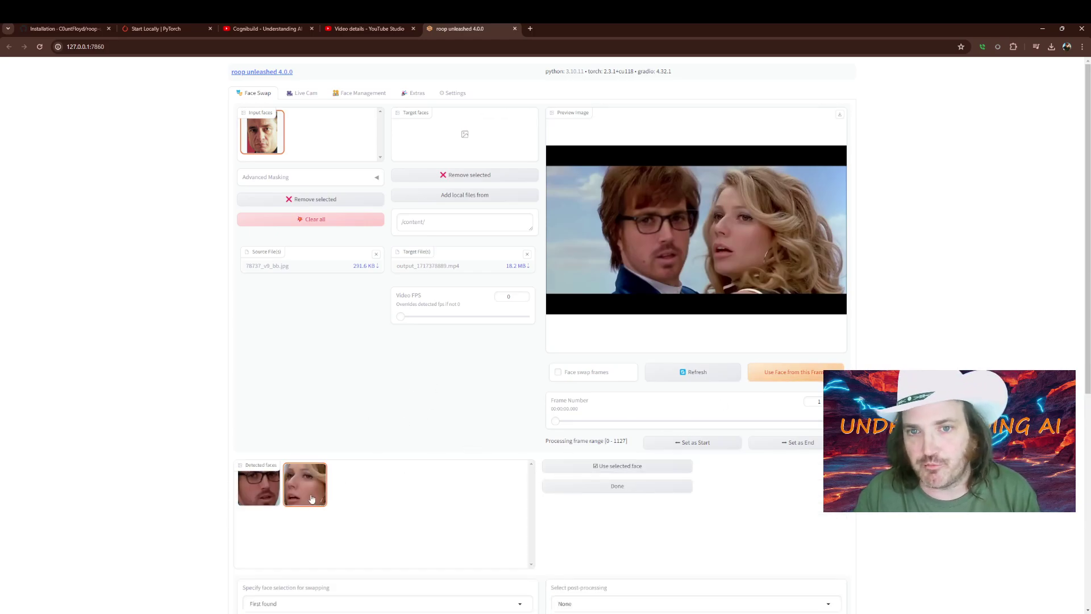
{"action": "left_click", "coordinate": [636, 472]}
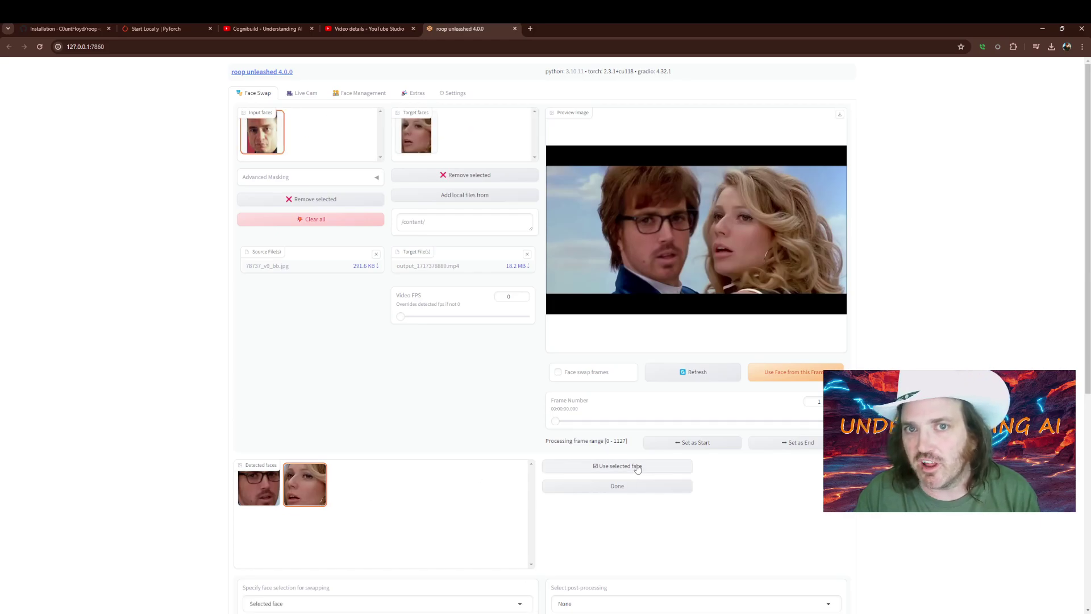
{"action": "left_click", "coordinate": [558, 372]}
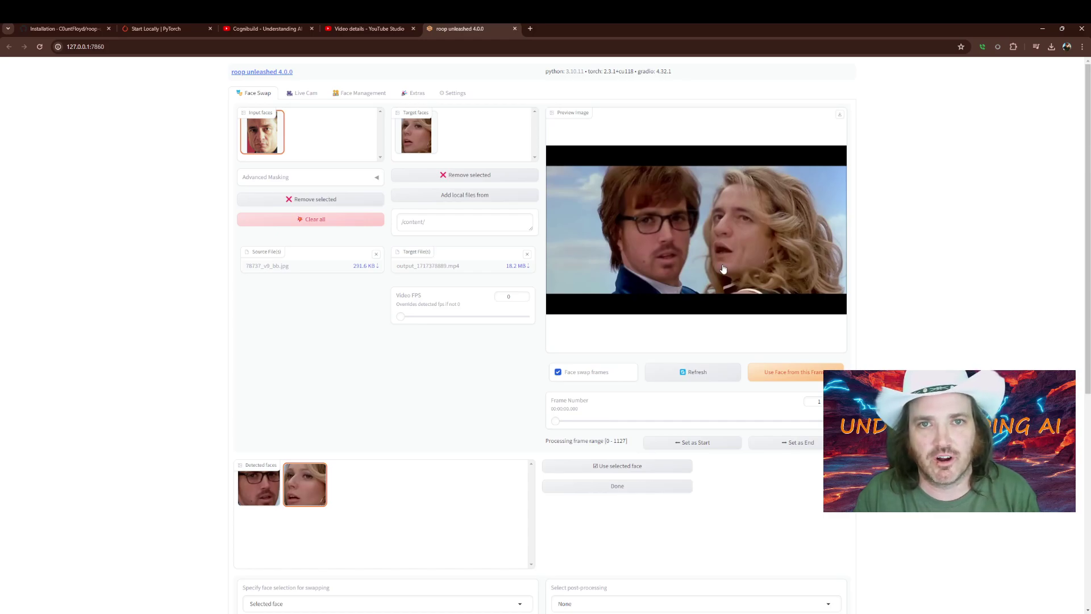
- Go to frame 288, replace the woman's target face with the bald man's face, and refresh the preview
{"action": "left_click", "coordinate": [625, 422]}
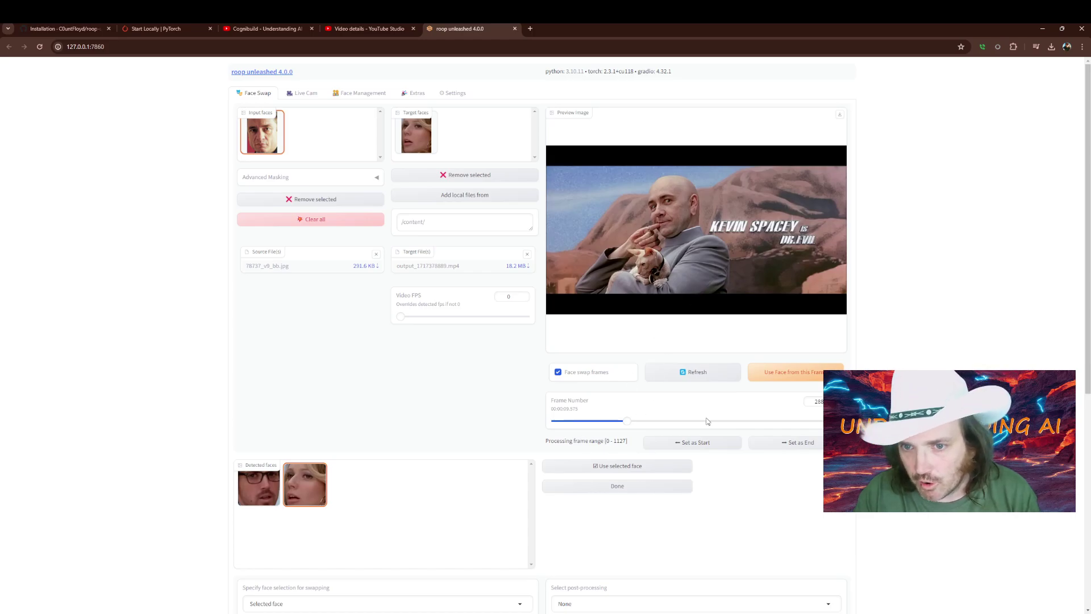
{"action": "left_click", "coordinate": [790, 375]}
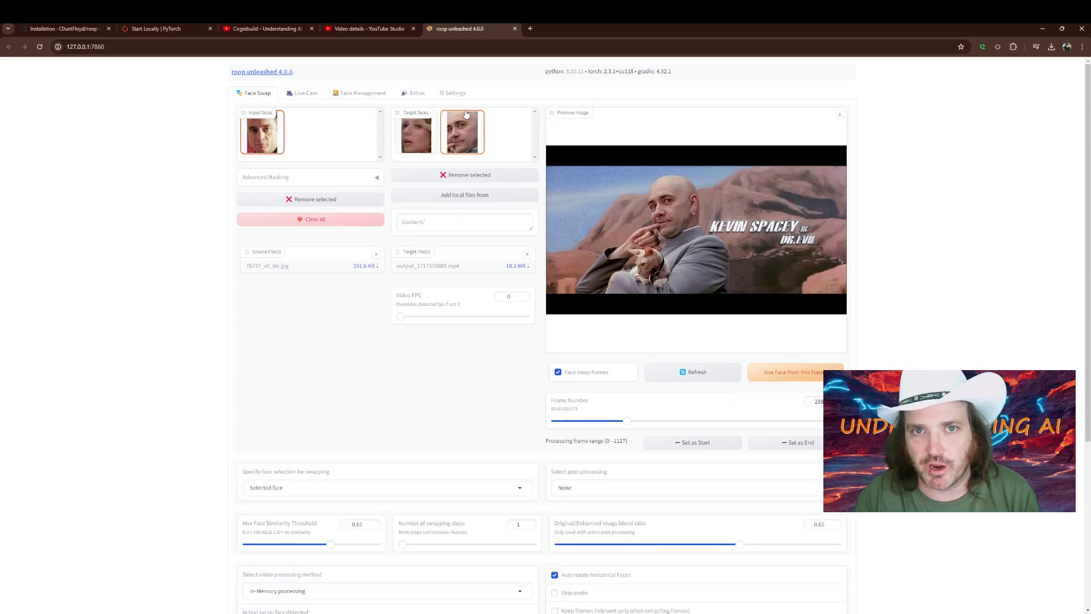
{"action": "left_click", "coordinate": [410, 138]}
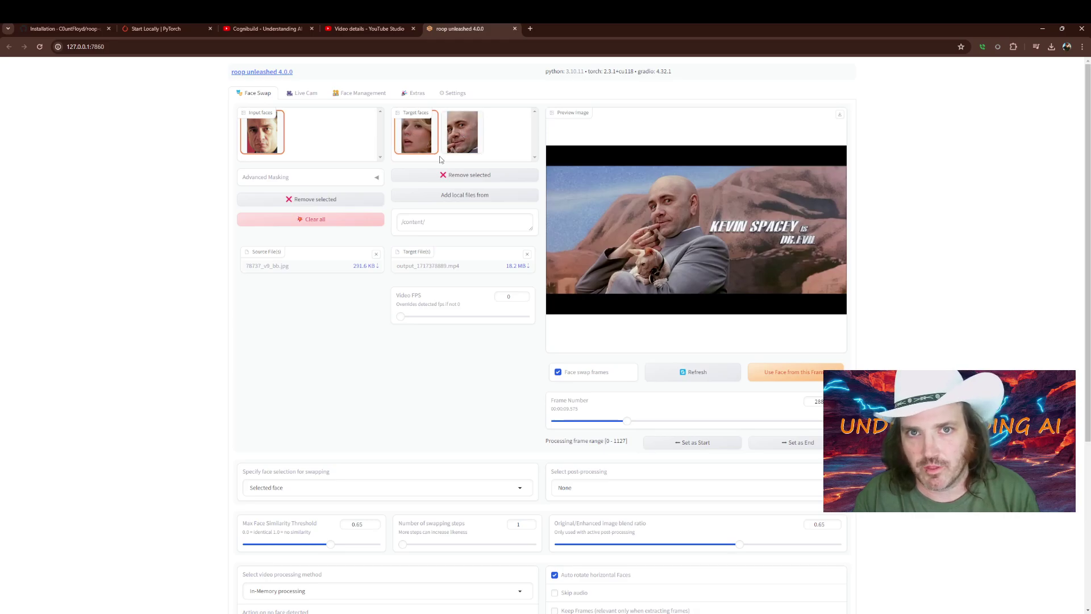
{"action": "left_click", "coordinate": [465, 176]}
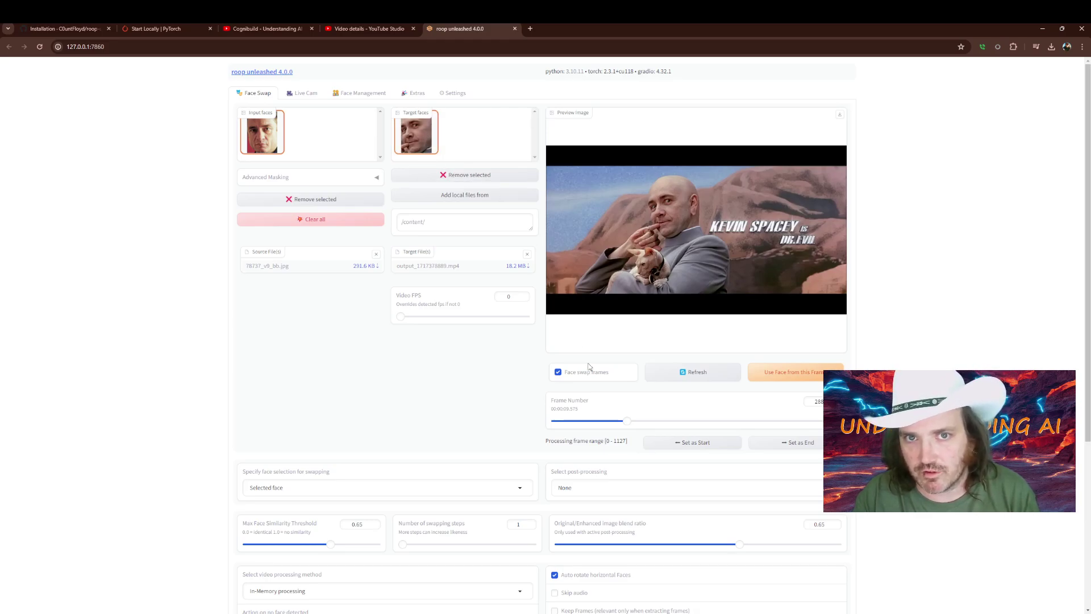
{"action": "left_click", "coordinate": [760, 371]}
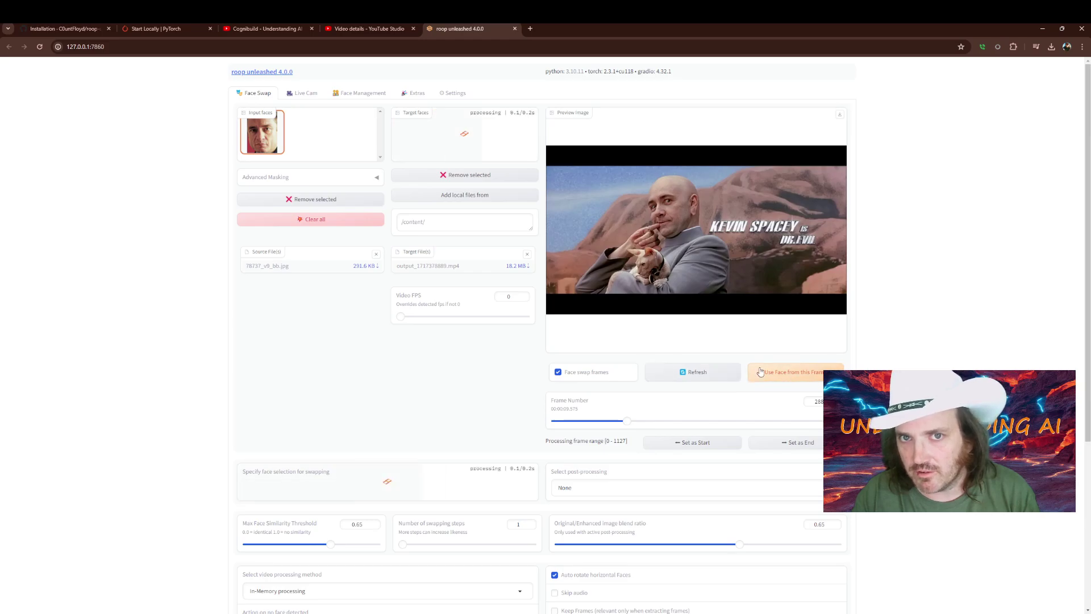
{"action": "left_click", "coordinate": [693, 372]}
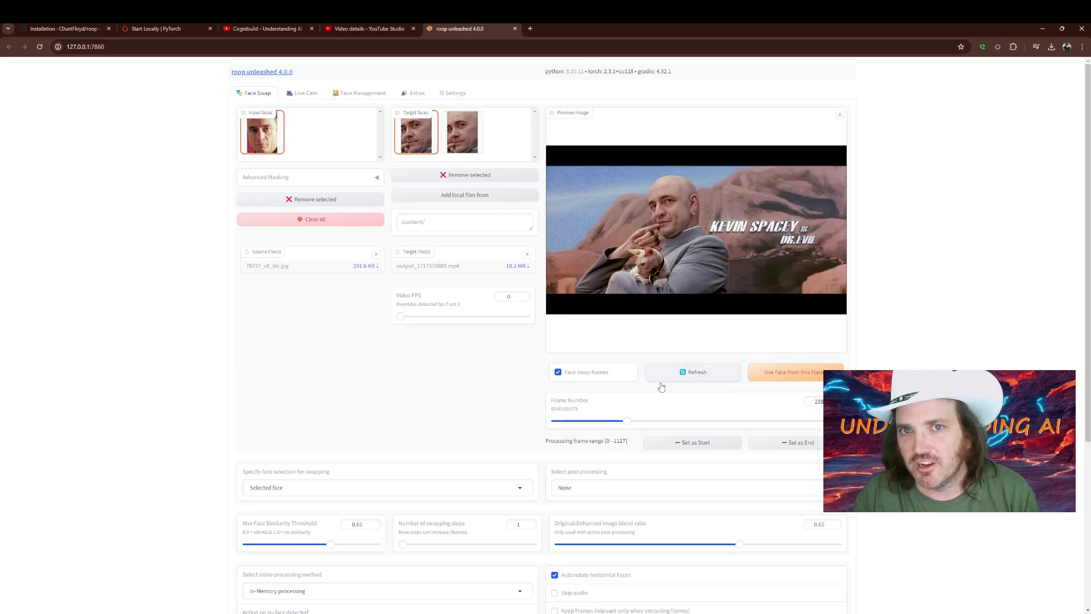
- Set the post-processing enhancer to GFPGAN
{"action": "scroll", "coordinate": [705, 426], "scroll_direction": "down", "scroll_amount": 2}
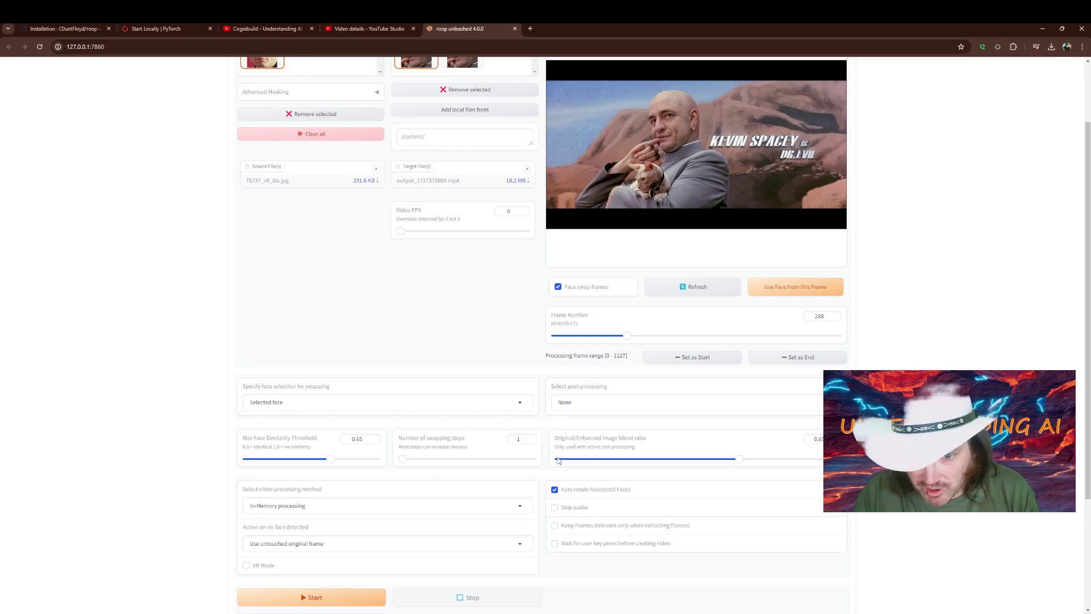
{"action": "left_click", "coordinate": [614, 401]}
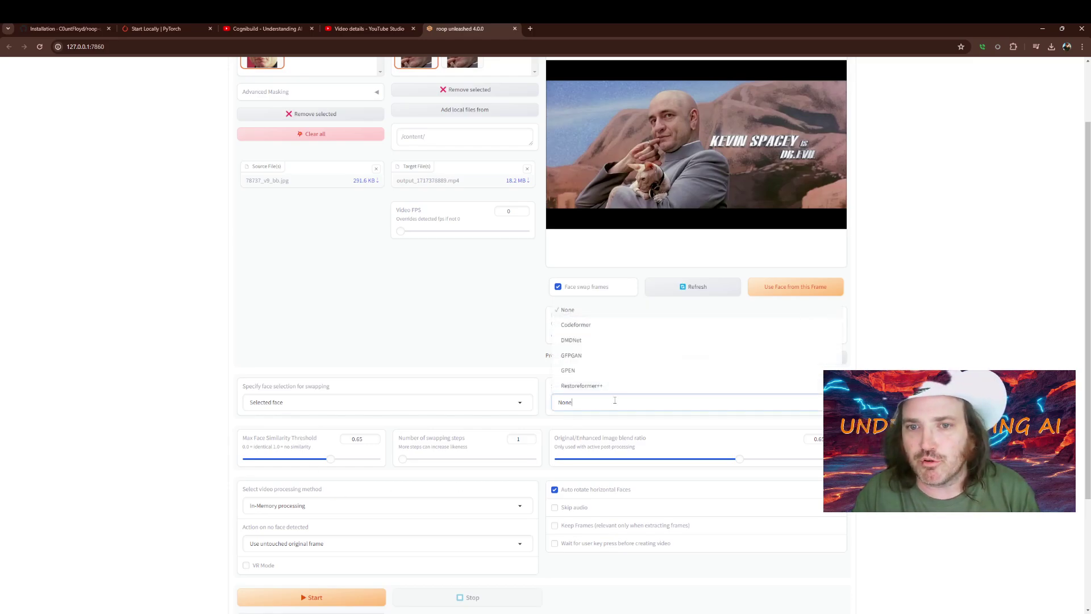
{"action": "left_click", "coordinate": [505, 393]}
{"action": "left_click", "coordinate": [609, 400]}
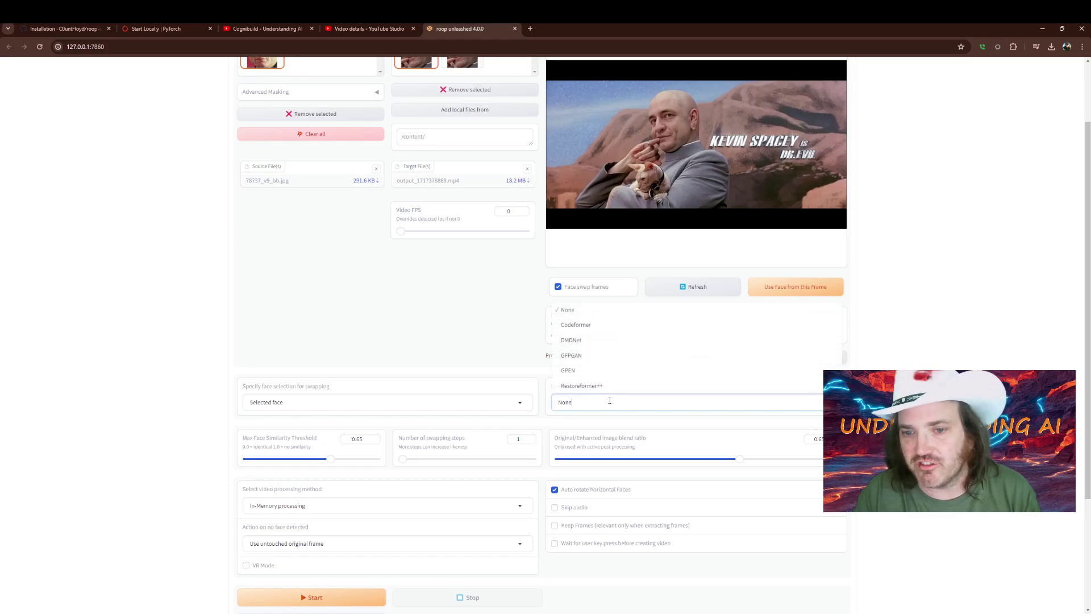
{"action": "left_click", "coordinate": [571, 356]}
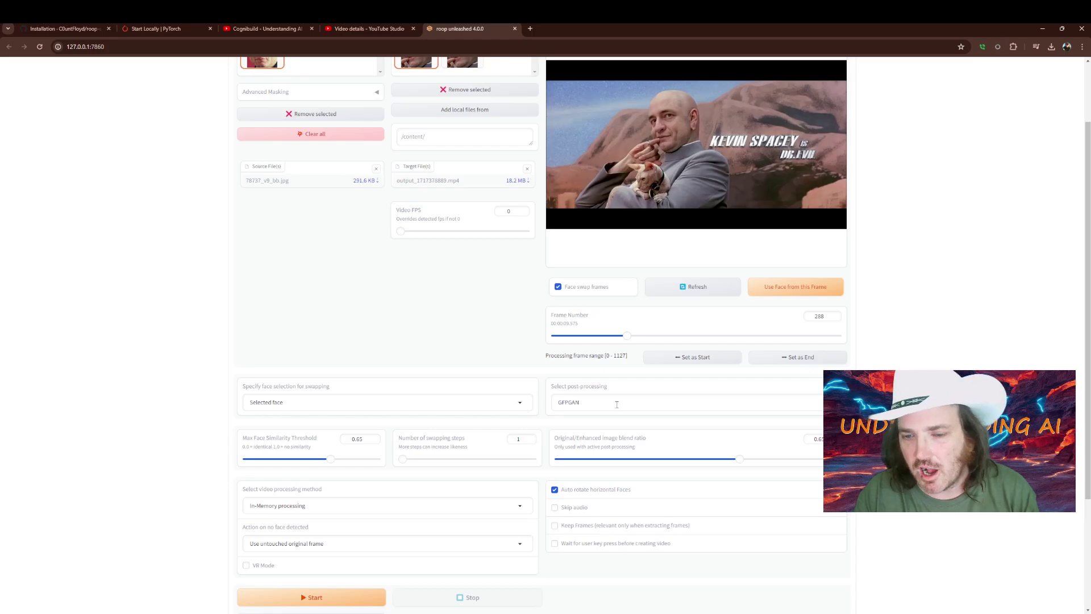
{"action": "scroll", "coordinate": [616, 404], "scroll_direction": "down", "scroll_amount": 3}
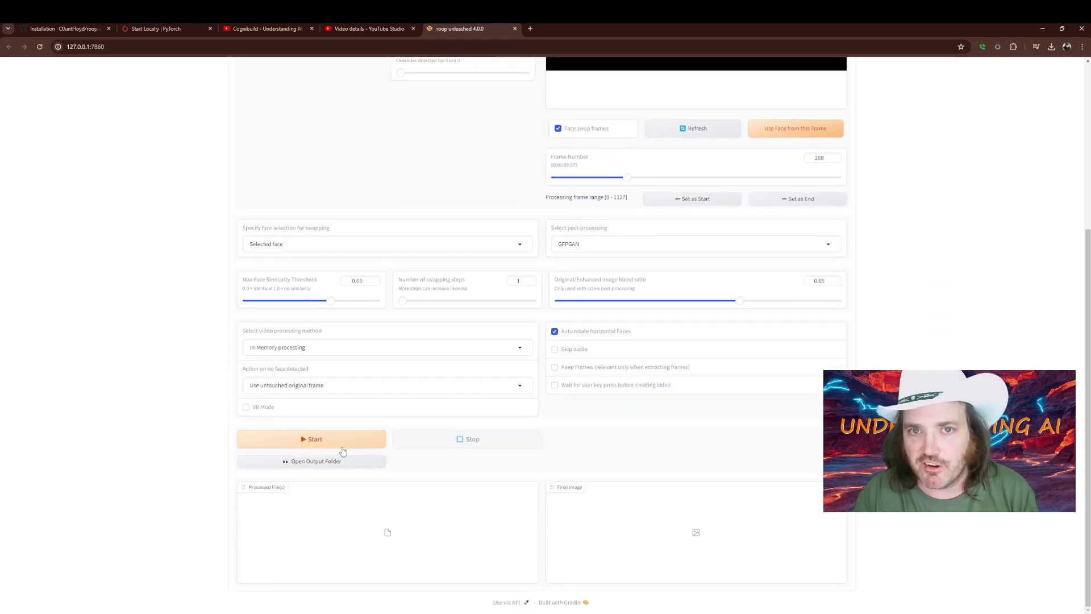
{"action": "scroll", "coordinate": [675, 419], "scroll_direction": "up", "scroll_amount": 5}
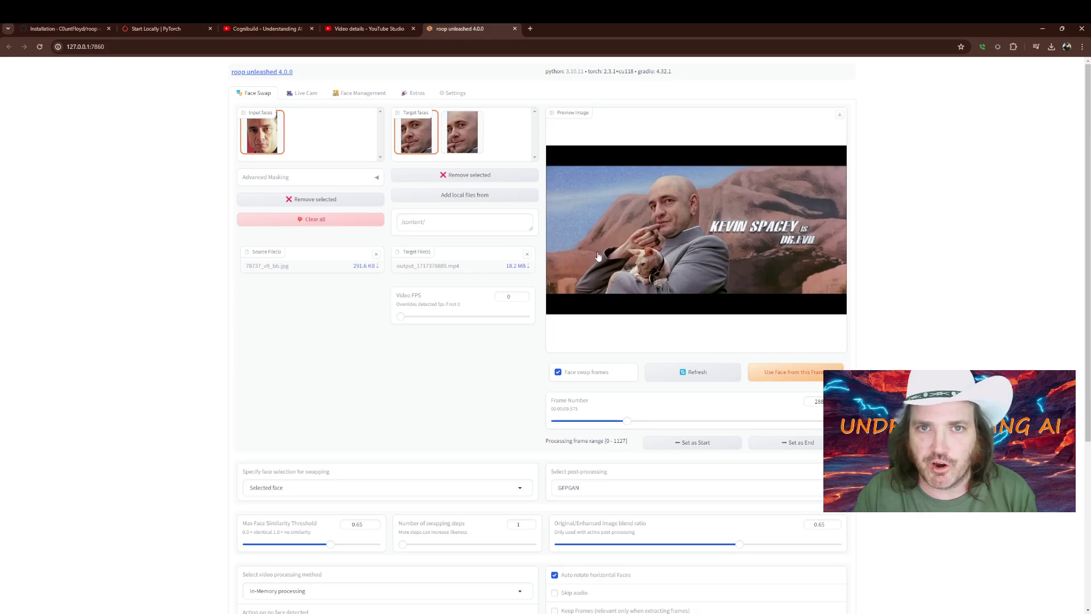